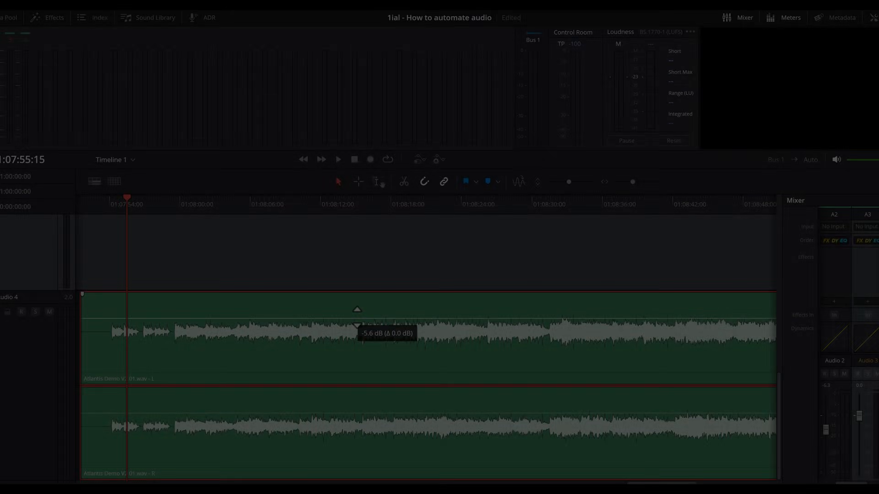
Step: Add the Weiss DS1-MK3 effect to the first effects slot of the Audio 4 channel and reposition its window
{"action": "left_click_drag", "start_coordinate": [355, 308], "coordinate": [310, 213]}
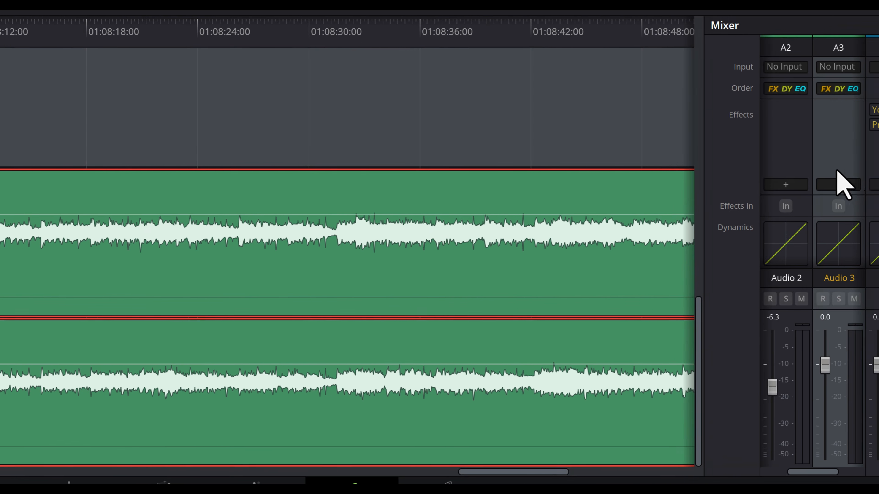
{"action": "left_click_drag", "start_coordinate": [835, 471], "coordinate": [862, 471]}
{"action": "left_click", "coordinate": [839, 184]}
{"action": "left_click", "coordinate": [841, 185]}
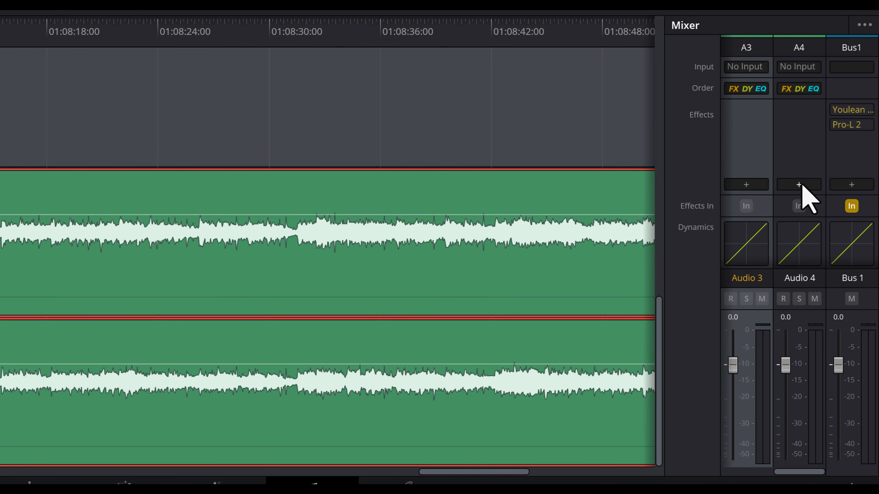
{"action": "left_click", "coordinate": [802, 185]}
{"action": "mouse_move", "coordinate": [805, 276]}
{"action": "mouse_move", "coordinate": [734, 290]}
{"action": "scroll", "coordinate": [492, 483], "scroll_direction": "down", "scroll_amount": 8}
{"action": "left_click", "coordinate": [484, 492]}
{"action": "left_click_drag", "start_coordinate": [517, 229], "coordinate": [795, 299]}
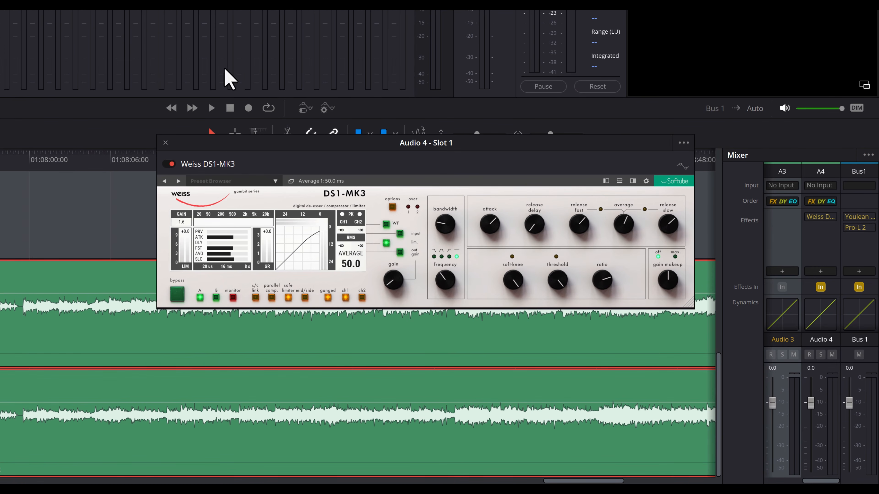
Step: Play the timeline from just before 01:08:06:00 and lower the Audio 4 fader during playback
{"action": "left_click", "coordinate": [109, 160]}
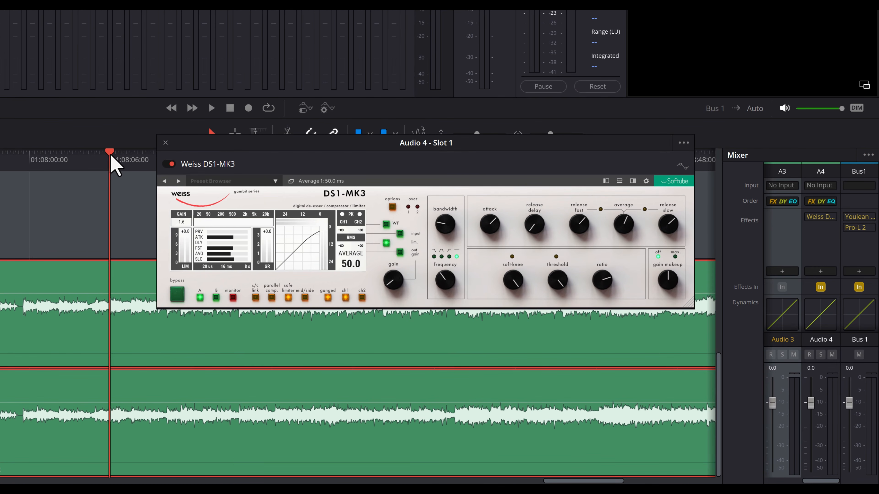
{"action": "key", "text": "space"}
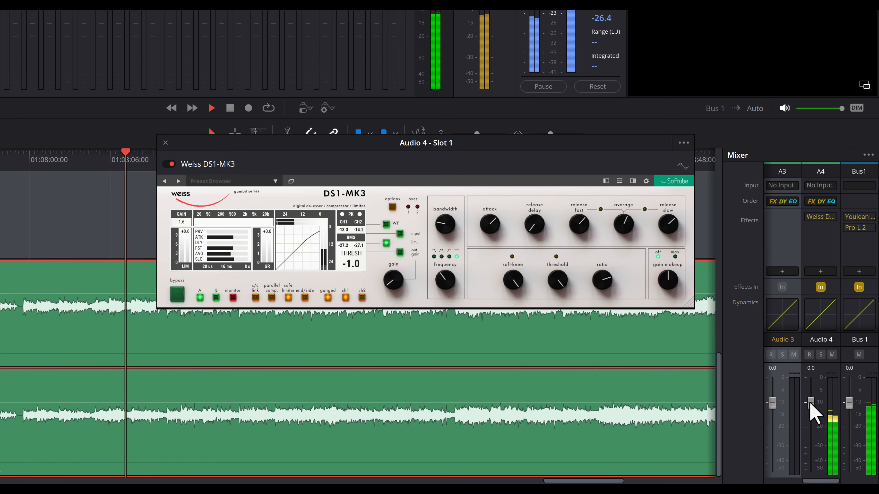
{"action": "left_click_drag", "start_coordinate": [812, 405], "coordinate": [810, 422]}
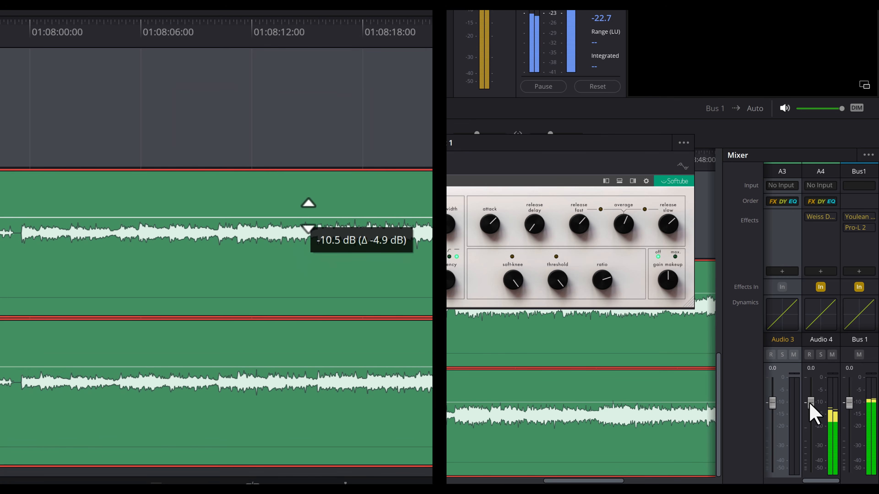
{"action": "left_click_drag", "start_coordinate": [814, 412], "coordinate": [812, 427]}
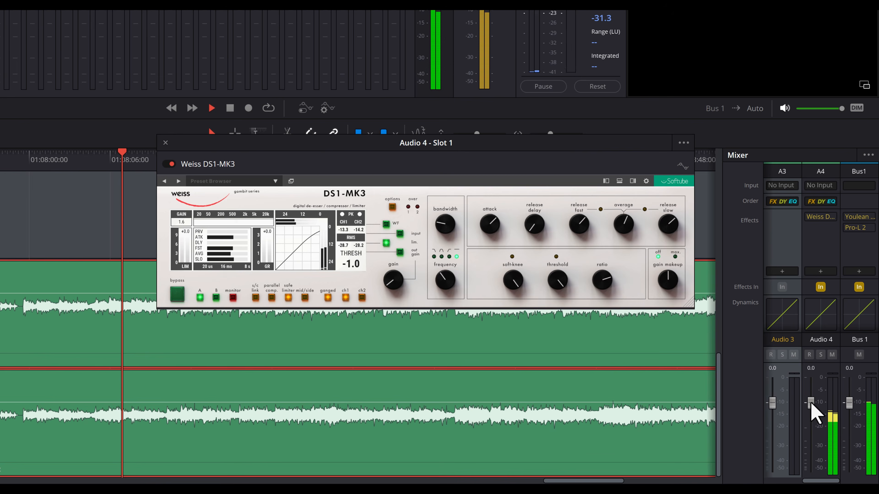
{"action": "left_click_drag", "start_coordinate": [809, 404], "coordinate": [810, 423]}
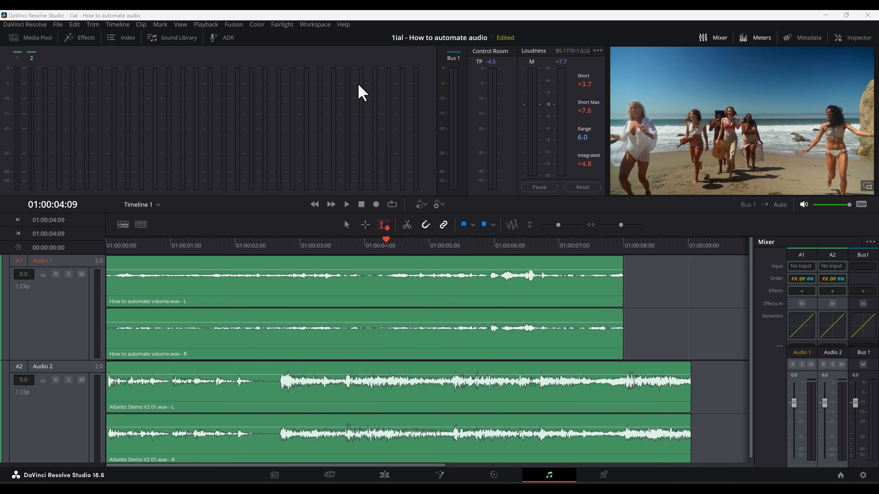
Step: Add three volume keyframes to the Audio 1 clip between about 3 and 4 seconds and remove them again
{"action": "key", "text": "Home"}
{"action": "left_click_drag", "start_coordinate": [84, 360], "coordinate": [65, 361]}
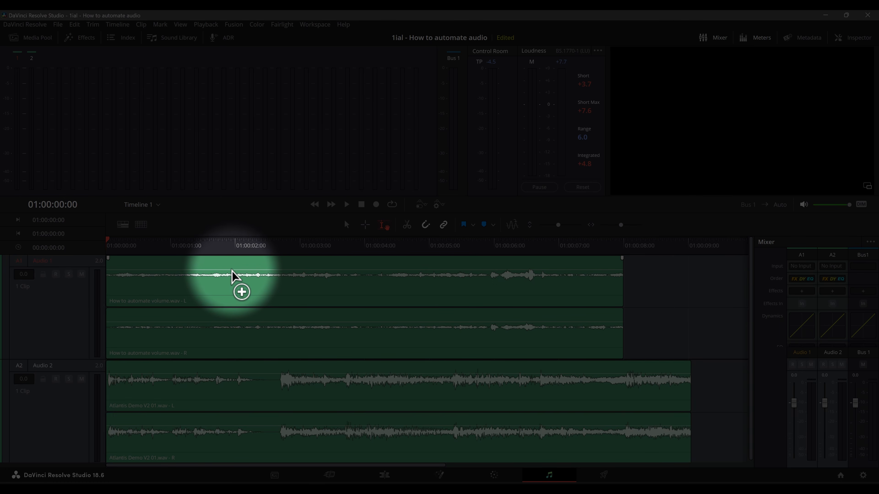
{"action": "left_click", "coordinate": [300, 271], "text": "alt"}
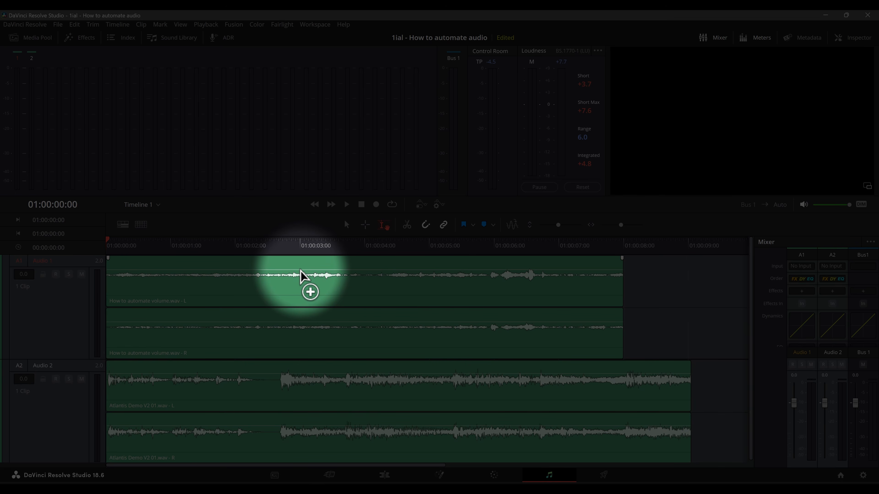
{"action": "left_click", "coordinate": [330, 270], "text": "alt"}
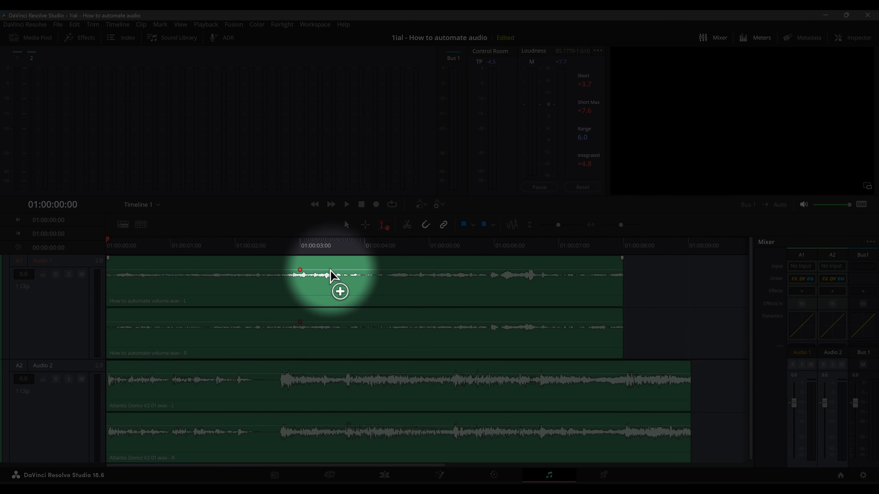
{"action": "left_click", "coordinate": [359, 270], "text": "alt"}
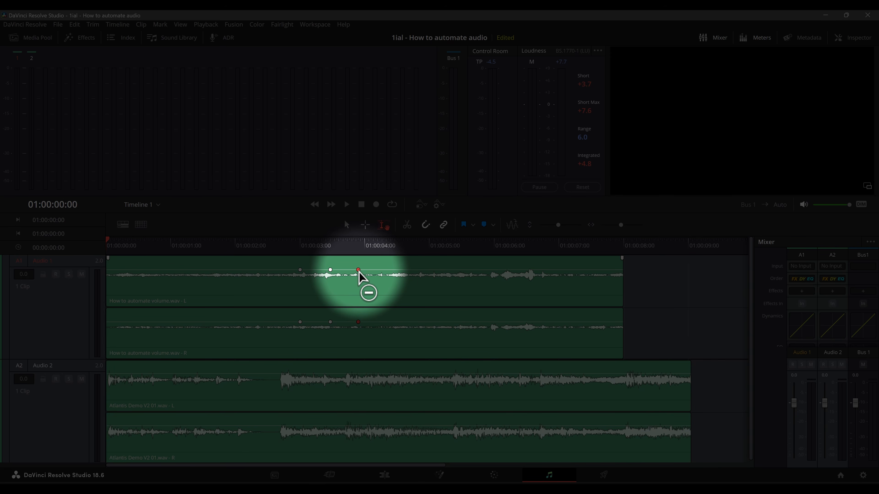
{"action": "left_click", "coordinate": [358, 270], "text": "ctrl+alt"}
{"action": "left_click", "coordinate": [331, 270], "text": "ctrl+alt"}
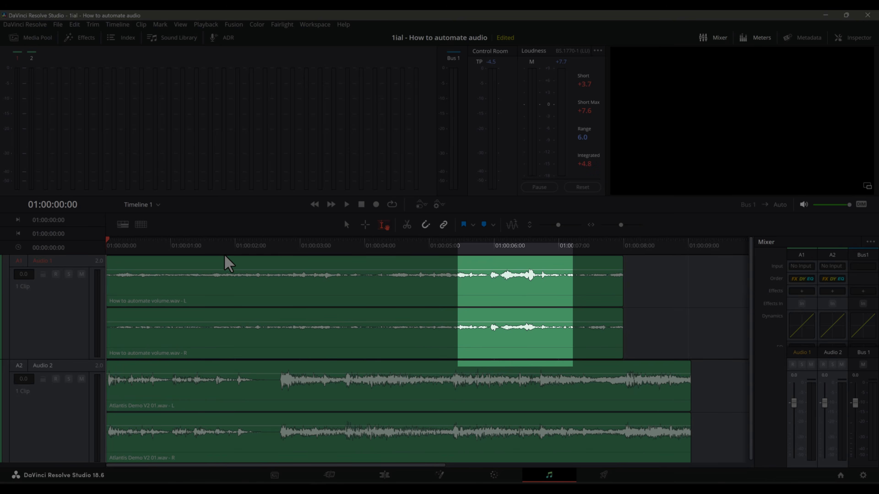
Step: Play the timeline from the start and place the playhead at 01:00:05:29, where the laugh begins on Audio 1
{"action": "key", "text": "space"}
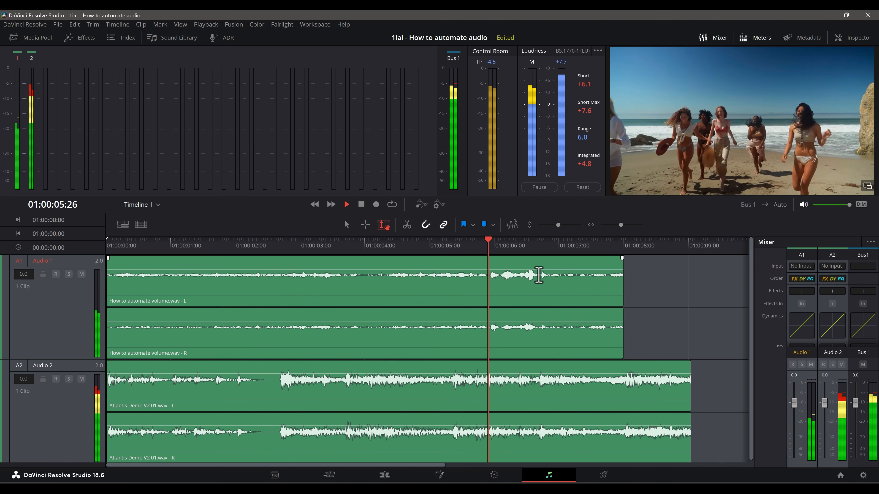
{"action": "key", "text": "space"}
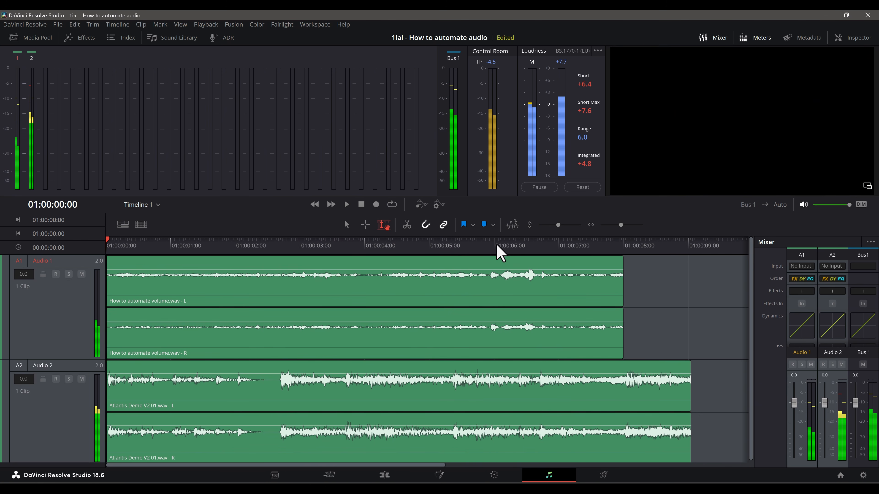
{"action": "left_click", "coordinate": [493, 243]}
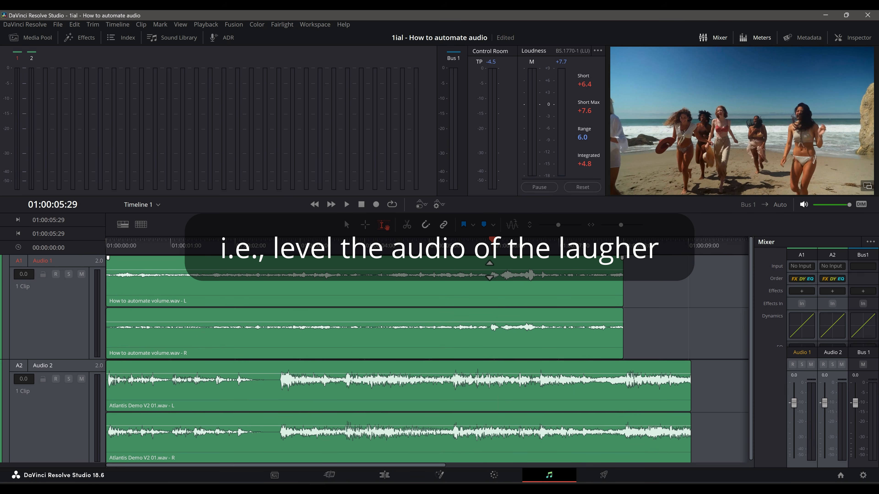
Step: Add five volume keyframes across the laugh on the Audio 1 clip and lower the second and fourth slightly
{"action": "left_click", "coordinate": [488, 270]}
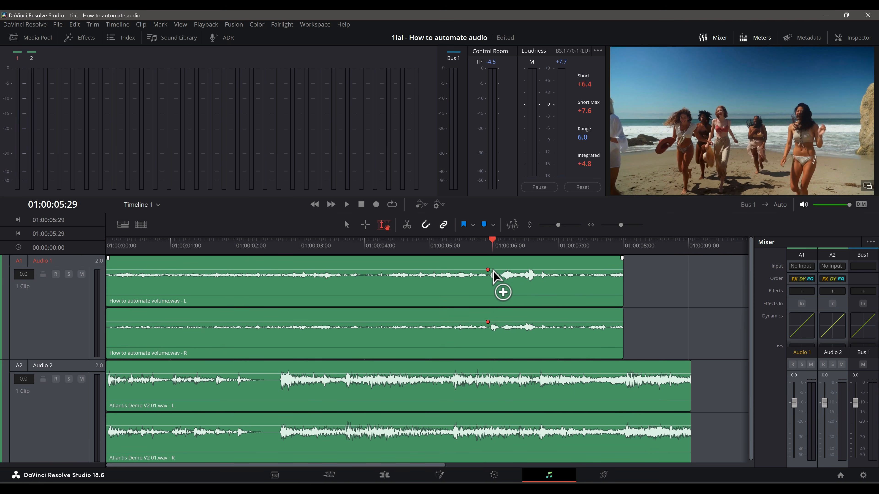
{"action": "left_click", "coordinate": [517, 270]}
{"action": "left_click", "coordinate": [507, 269]}
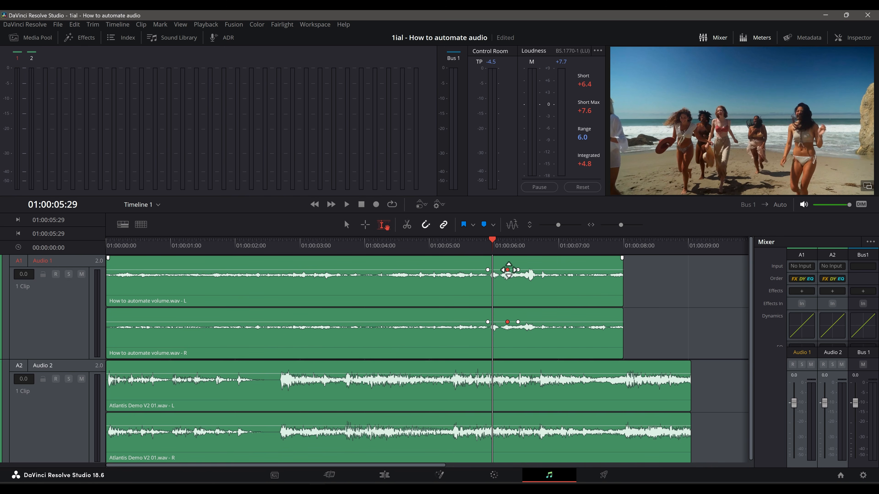
{"action": "left_click_drag", "start_coordinate": [507, 270], "coordinate": [507, 271]}
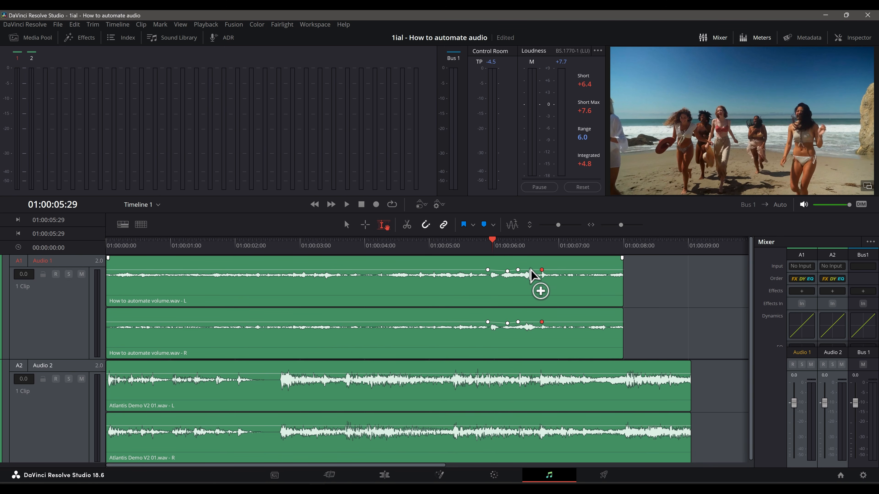
{"action": "left_click_drag", "start_coordinate": [530, 270], "coordinate": [531, 272]}
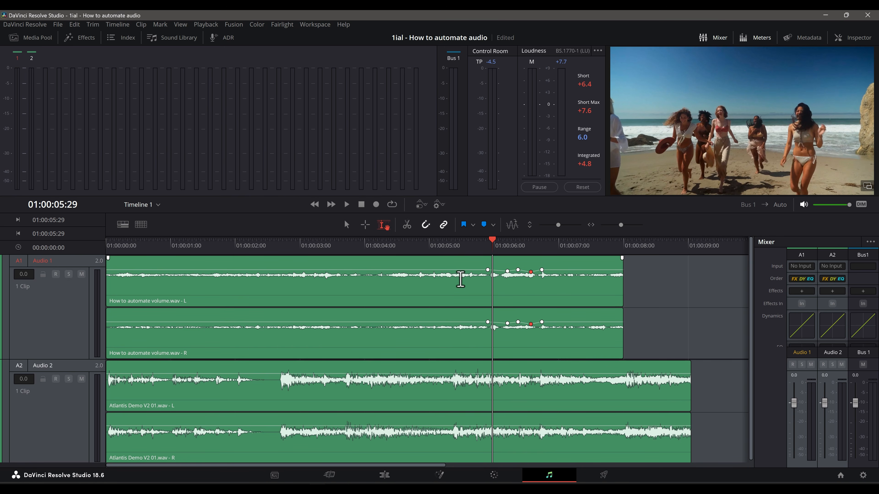
Step: Play the timeline from 01:00:04:12 through the laugh to check the lowered volume
{"action": "left_click", "coordinate": [391, 245]}
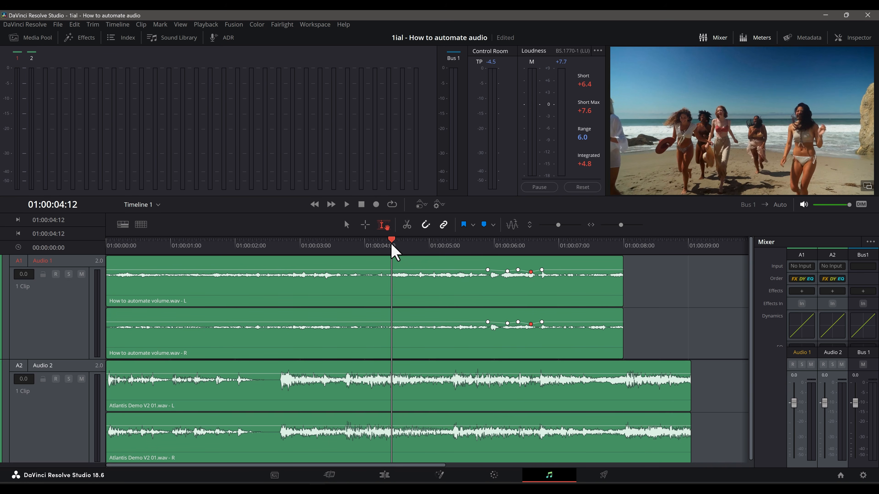
{"action": "key", "text": "space"}
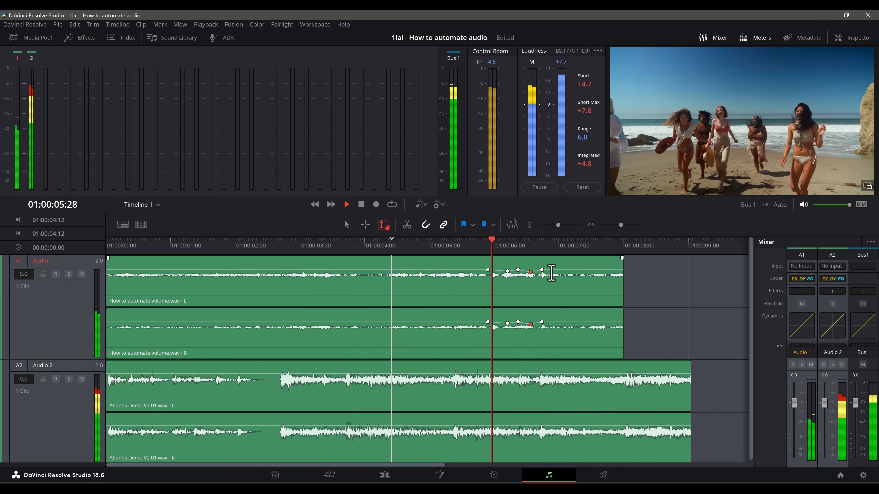
{"action": "key", "text": "space"}
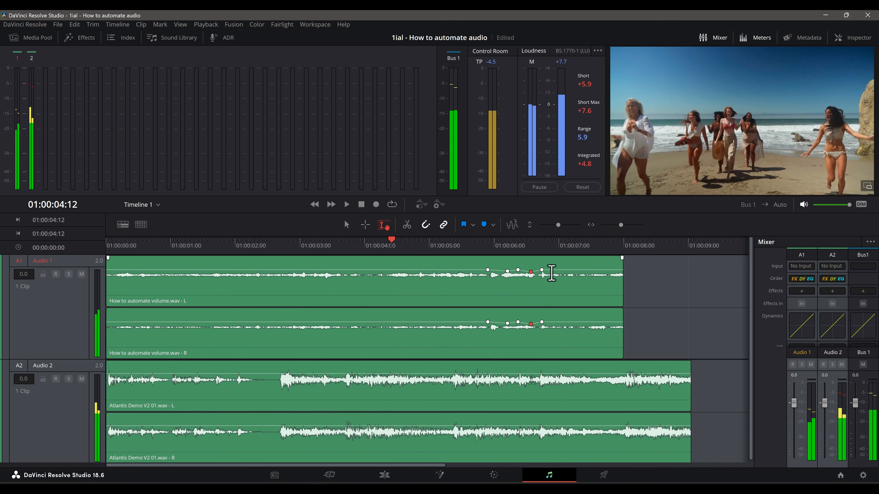
Step: Lower the two dip keyframes in the Audio 1 laugh slightly further
{"action": "left_click", "coordinate": [507, 271]}
{"action": "left_click_drag", "start_coordinate": [507, 271], "coordinate": [507, 272]}
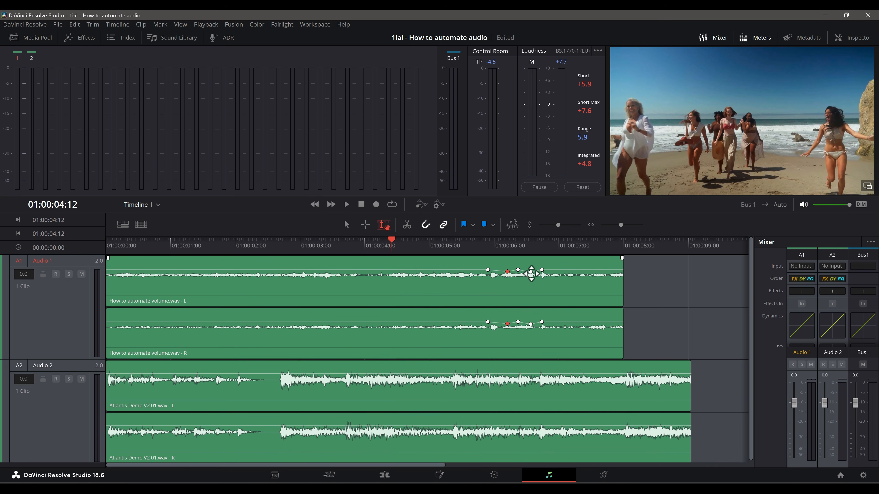
{"action": "left_click_drag", "start_coordinate": [531, 271], "coordinate": [531, 272]}
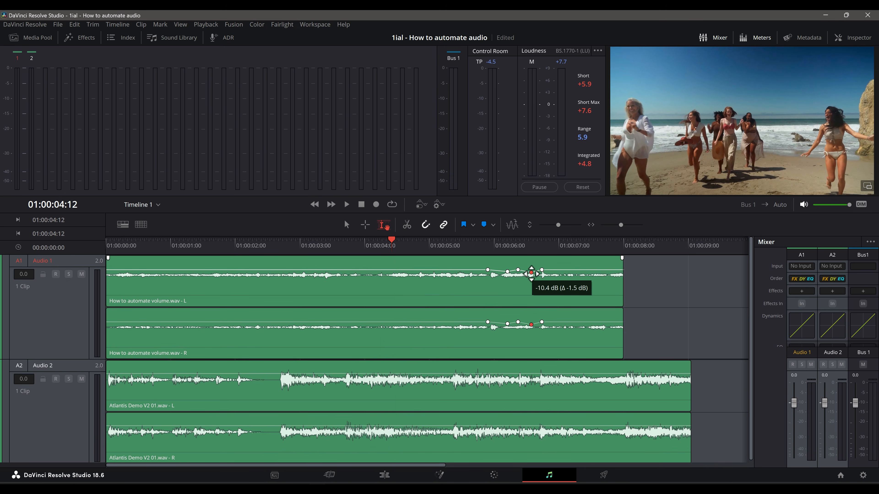
Step: Play the adjusted laugh from 01:00:05:14 and the mix from the timeline start, and return the playhead to 01:00:05:14
{"action": "left_click", "coordinate": [462, 243]}
{"action": "key", "text": "space"}
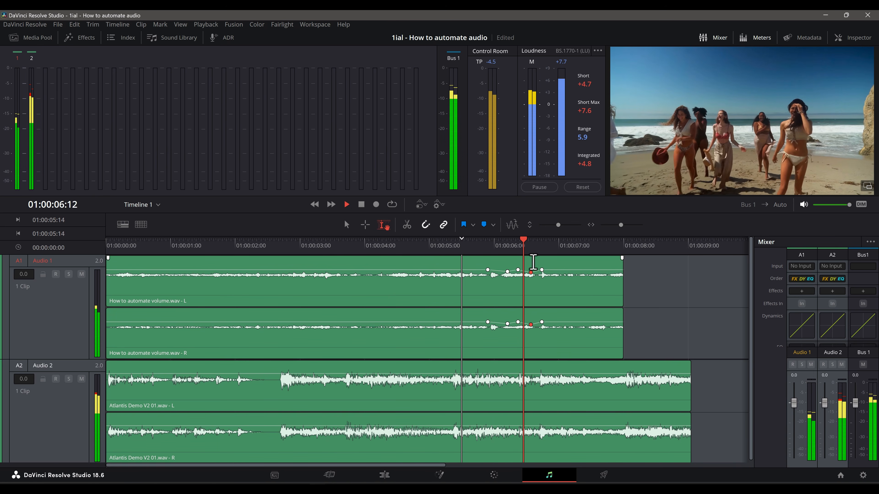
{"action": "key", "text": "space"}
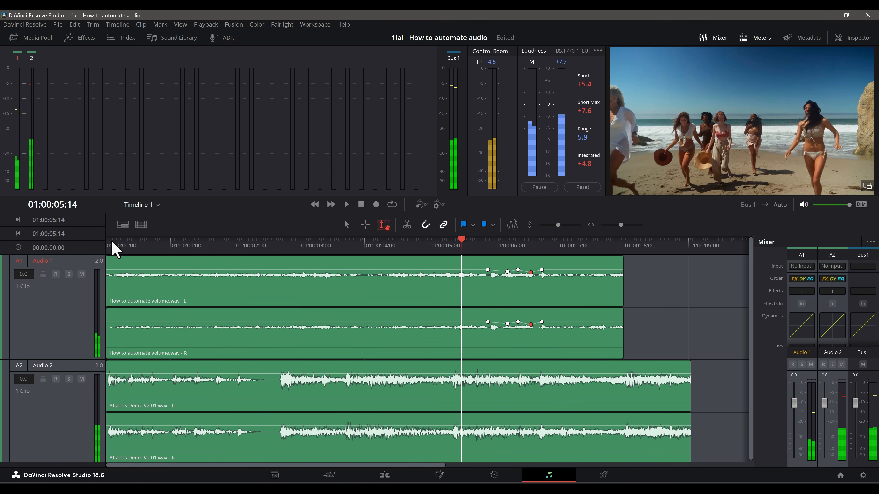
{"action": "key", "text": "Home"}
{"action": "key", "text": "space"}
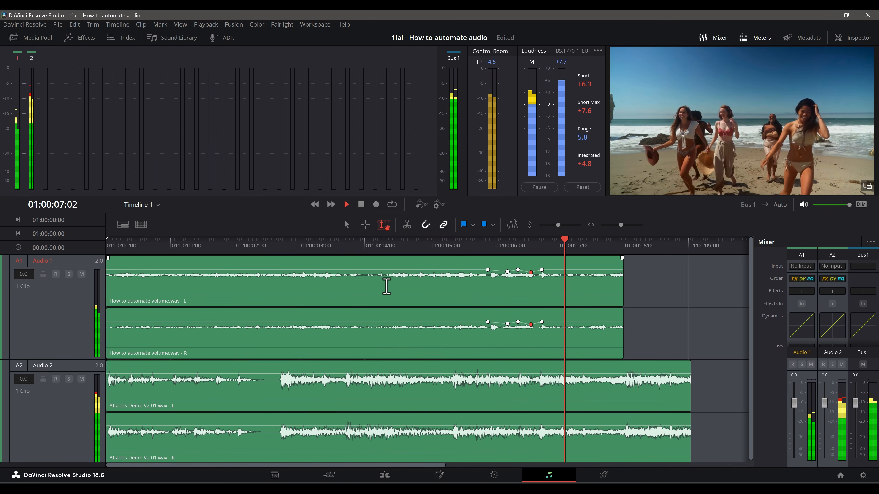
{"action": "key", "text": "space"}
{"action": "left_click", "coordinate": [461, 246]}
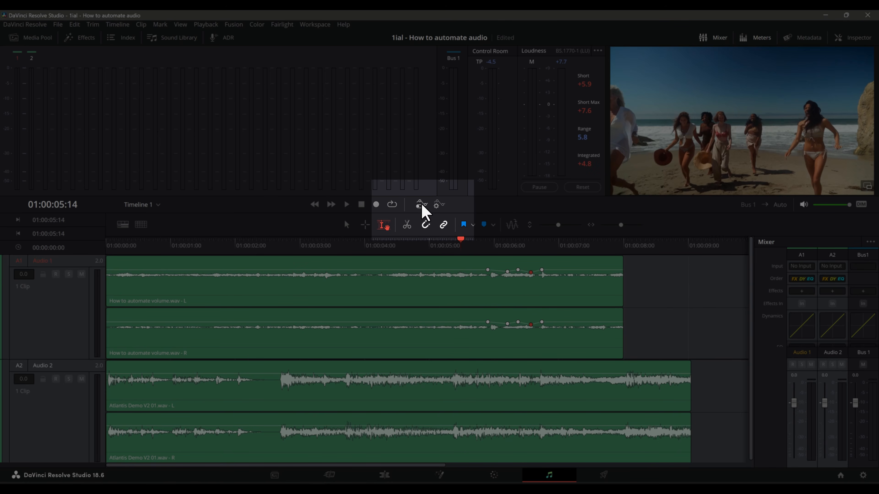
Step: Turn on automation and display the Fader Level curve on the Audio 1 and Audio 2 tracks
{"action": "left_click", "coordinate": [422, 206]}
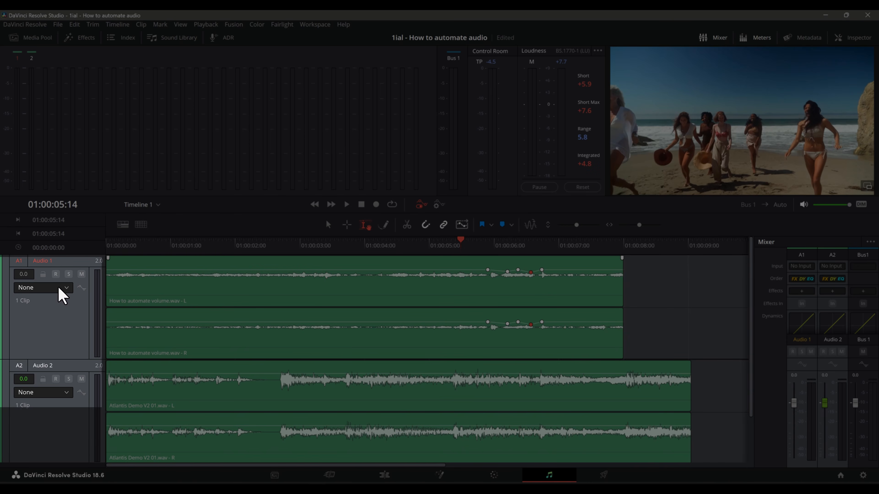
{"action": "left_click", "coordinate": [62, 291]}
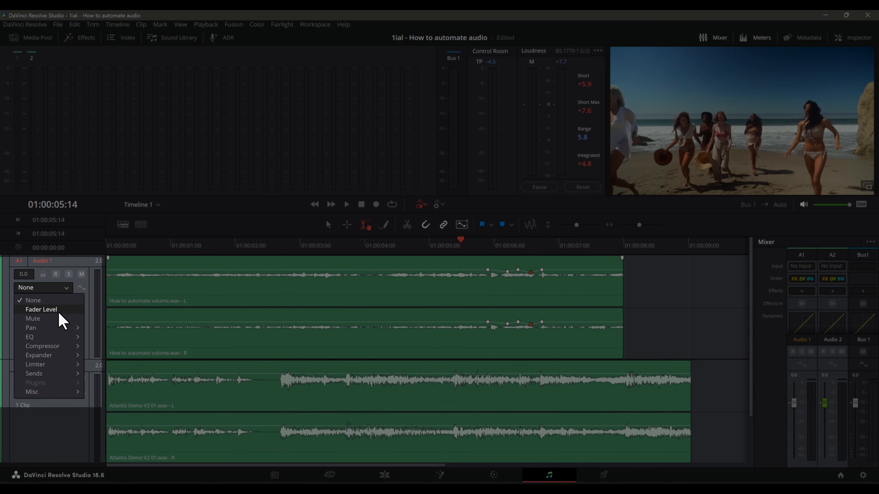
{"action": "left_click", "coordinate": [58, 310]}
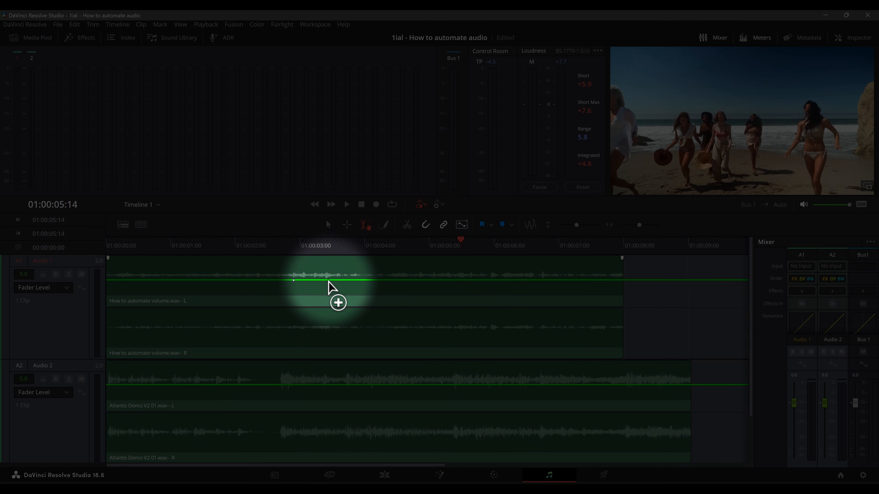
Step: Add keyframes to the Audio 1 Fader Level curve around 01:00:03:00 and leave Focus Mode active
{"action": "left_click", "coordinate": [342, 280]}
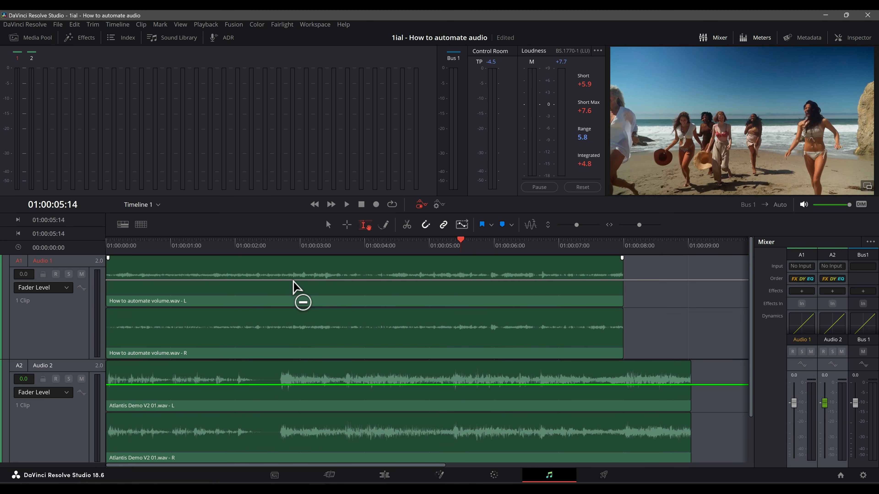
{"action": "left_click", "coordinate": [308, 280]}
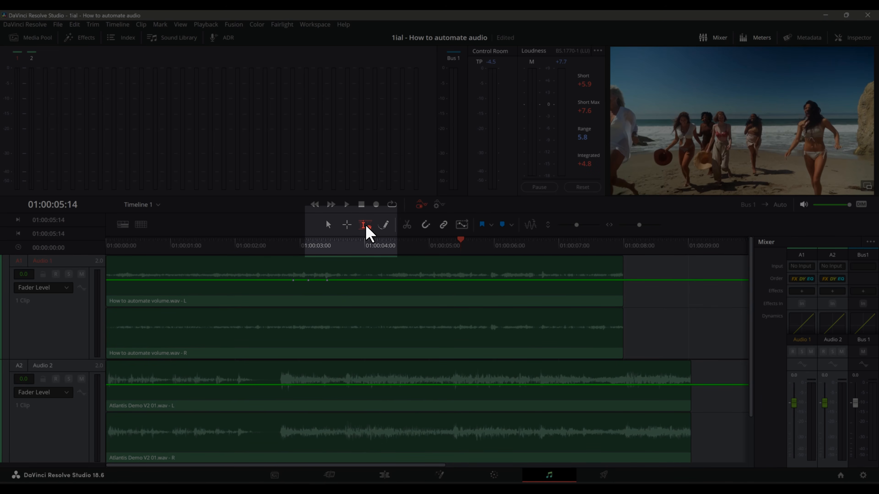
{"action": "left_click", "coordinate": [328, 225]}
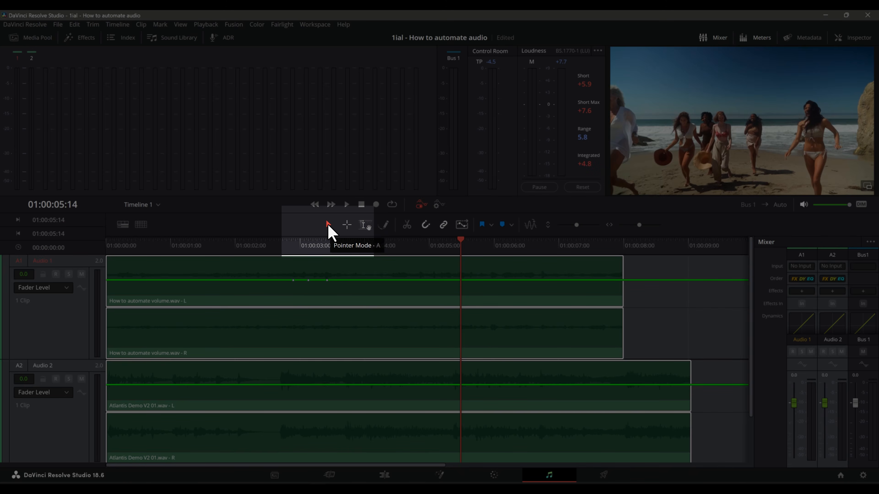
{"action": "left_click", "coordinate": [364, 227]}
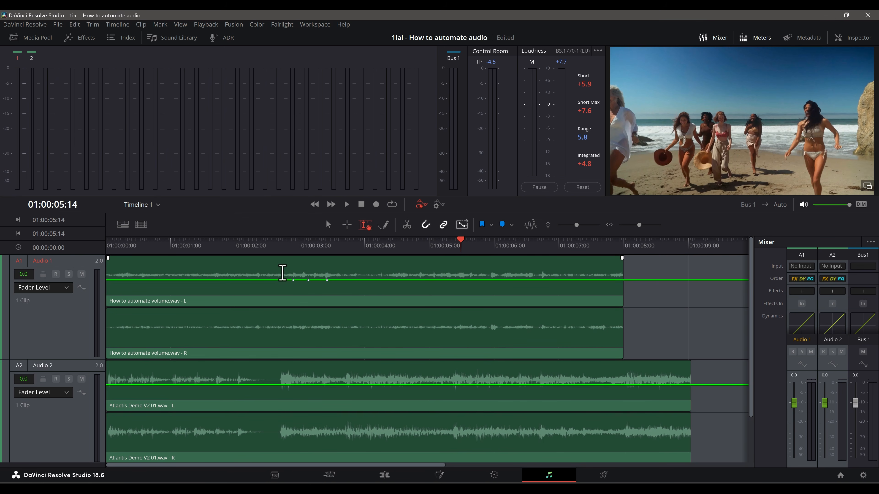
Step: Delete the Audio 1 Fader Level keyframes in the range 01:00:02:21 to 01:00:03:21 and move the playhead to 01:00:05:11
{"action": "left_click", "coordinate": [282, 273]}
{"action": "left_click_drag", "start_coordinate": [282, 273], "coordinate": [346, 273]}
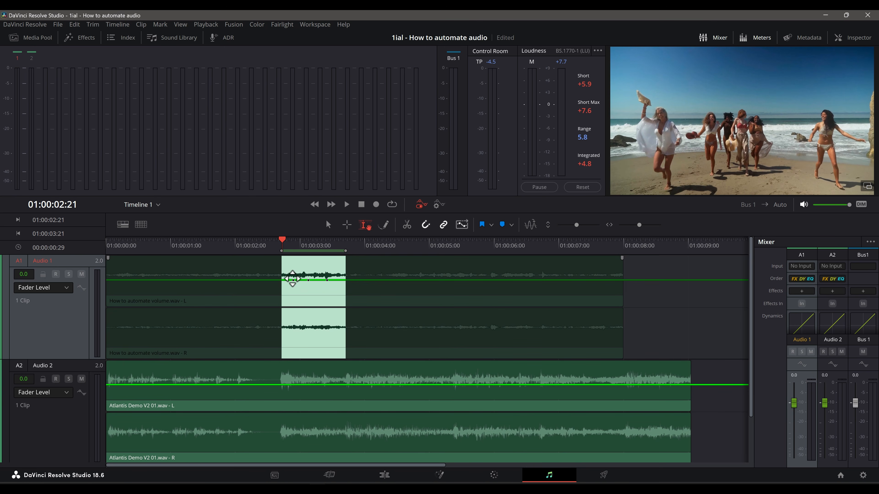
{"action": "key", "text": "Delete"}
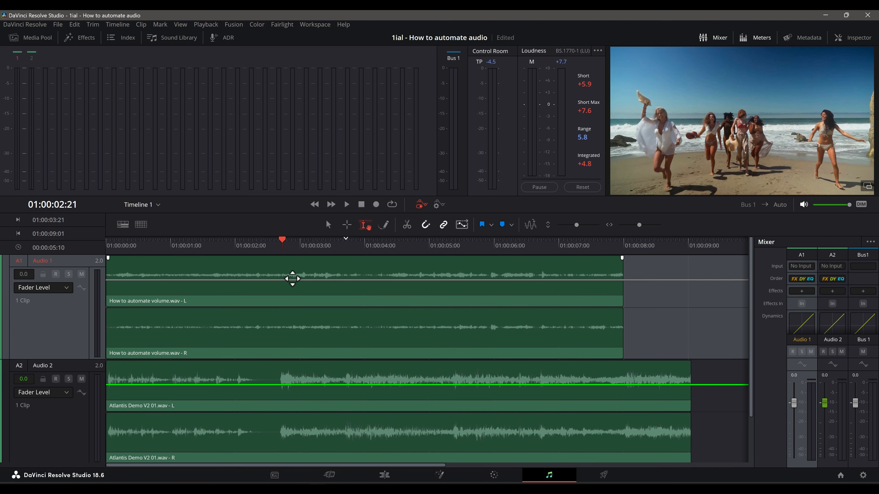
{"action": "key", "text": "ctrl+z"}
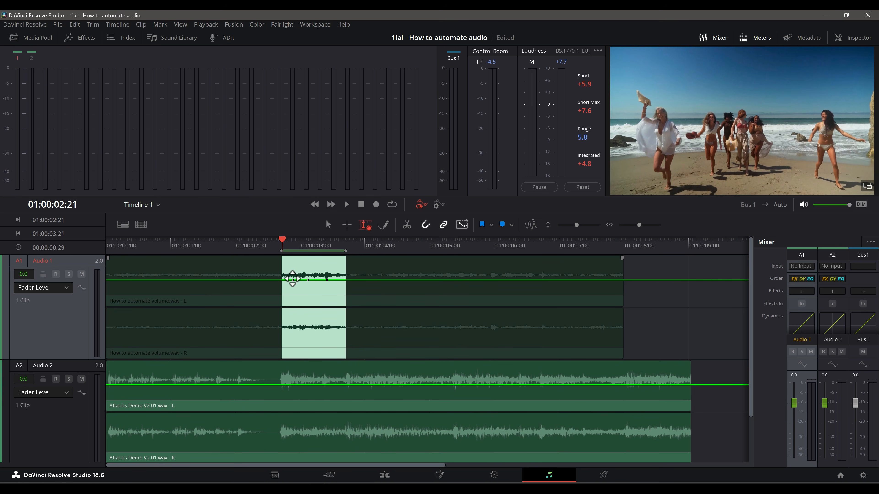
{"action": "key", "text": "Delete"}
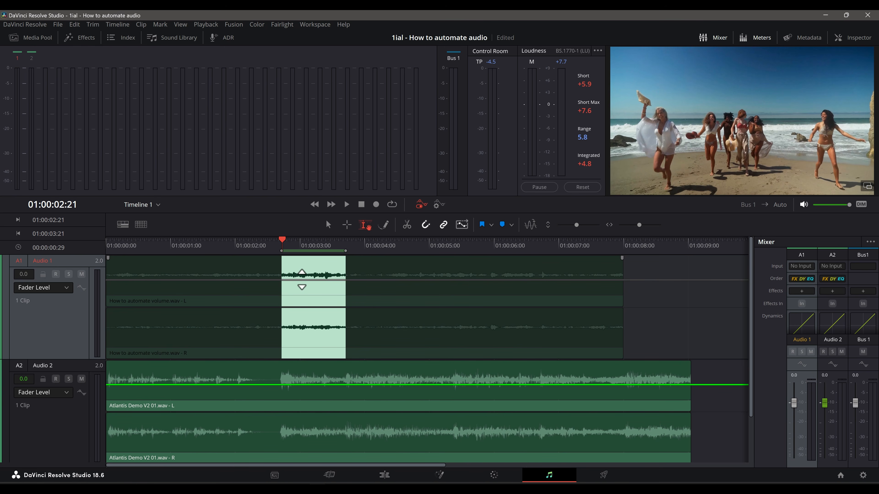
{"action": "left_click", "coordinate": [317, 280]}
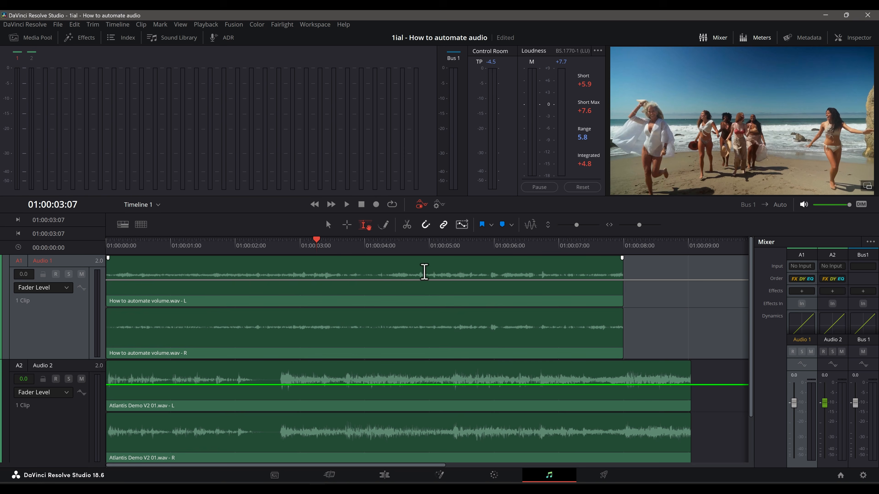
{"action": "left_click", "coordinate": [455, 265]}
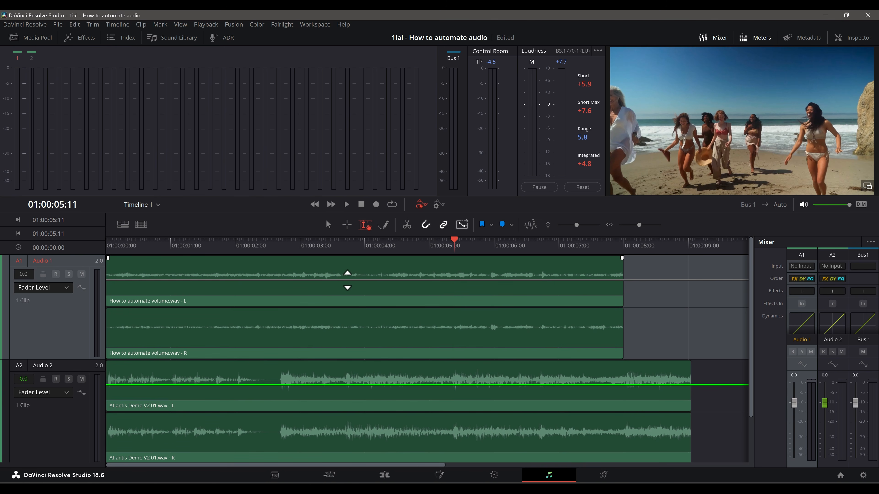
Step: Add three keyframes to the Audio 1 Fader Level curve around 01:00:04:00 and raise the middle one slightly
{"action": "left_click", "coordinate": [346, 281]}
{"action": "left_click", "coordinate": [394, 280]}
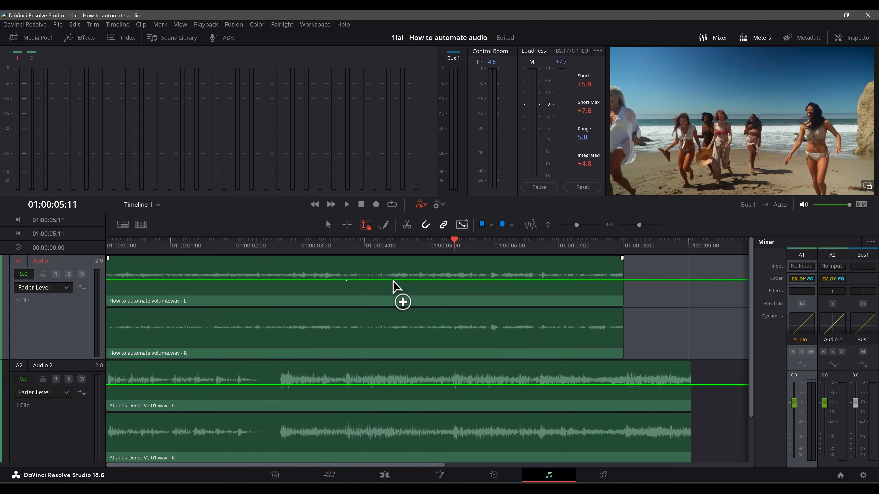
{"action": "left_click", "coordinate": [368, 280]}
{"action": "left_click_drag", "start_coordinate": [368, 280], "coordinate": [367, 276]}
Step: Add more raised keyframes to the Audio 1 Fader Level curve around 01:00:01:07, 01:00:02:10 and 01:00:07:05
{"action": "left_click", "coordinate": [156, 280]}
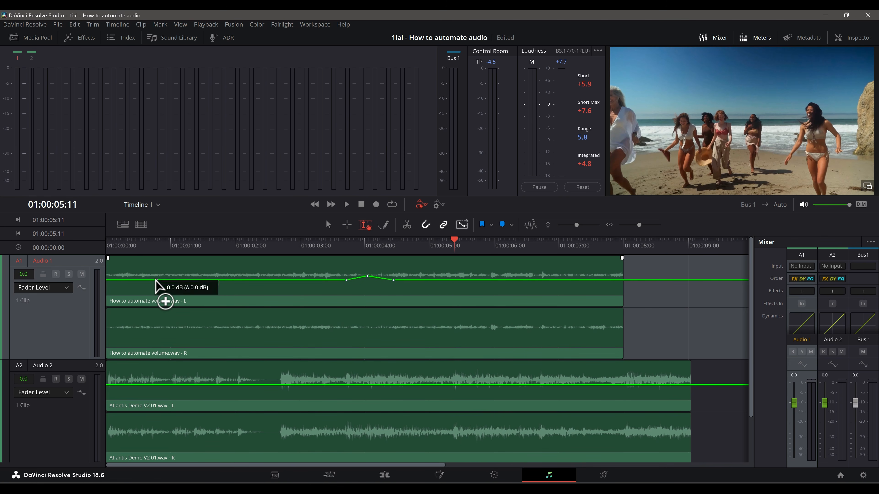
{"action": "left_click", "coordinate": [211, 280]}
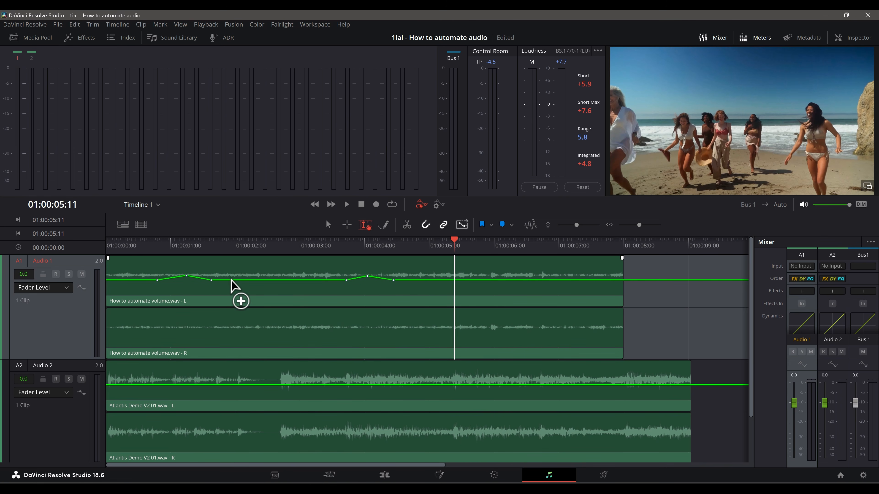
{"action": "left_click", "coordinate": [232, 280]}
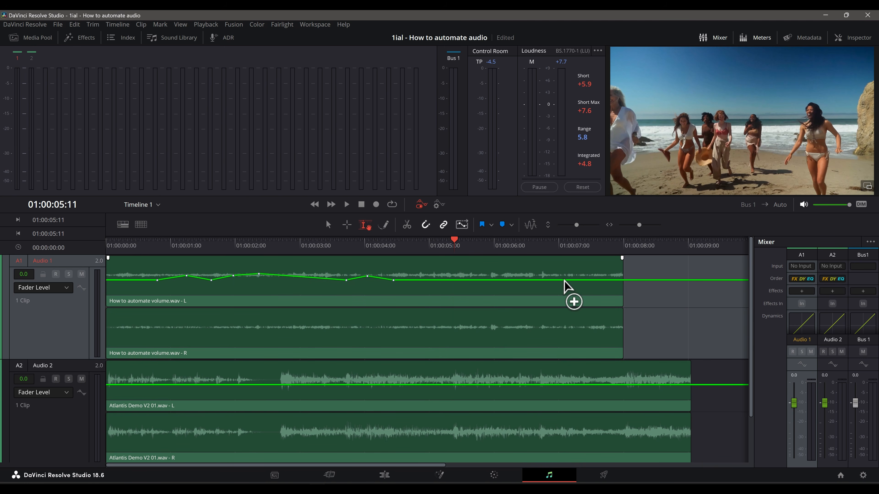
{"action": "left_click", "coordinate": [566, 280]}
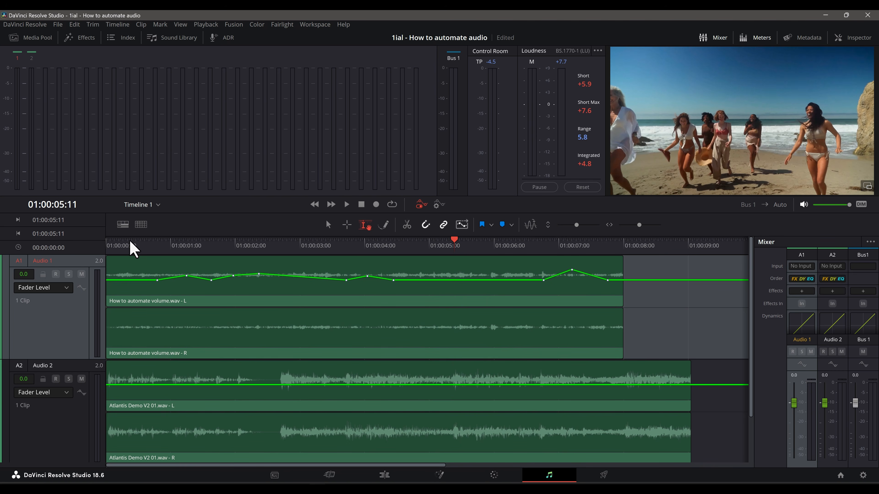
Step: Play the mix from the timeline start to hear the Audio 1 fader automation
{"action": "left_click", "coordinate": [115, 244]}
{"action": "left_click", "coordinate": [109, 245]}
{"action": "key", "text": "space"}
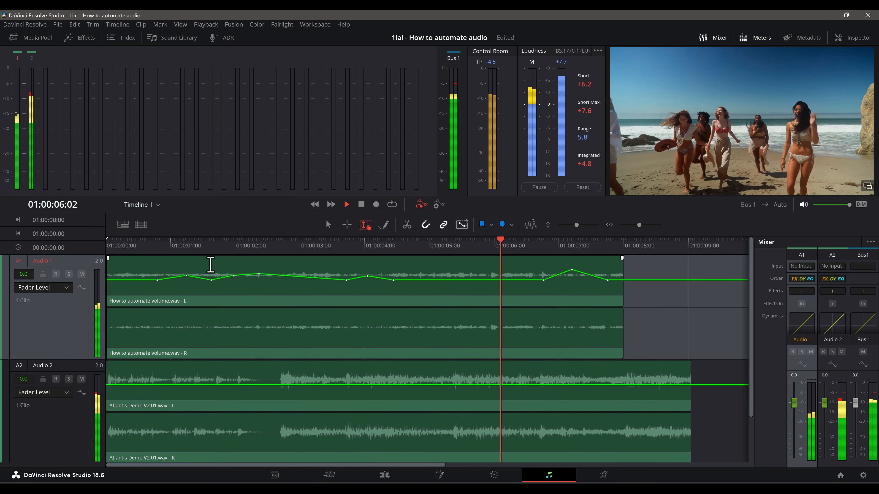
{"action": "key", "text": "space"}
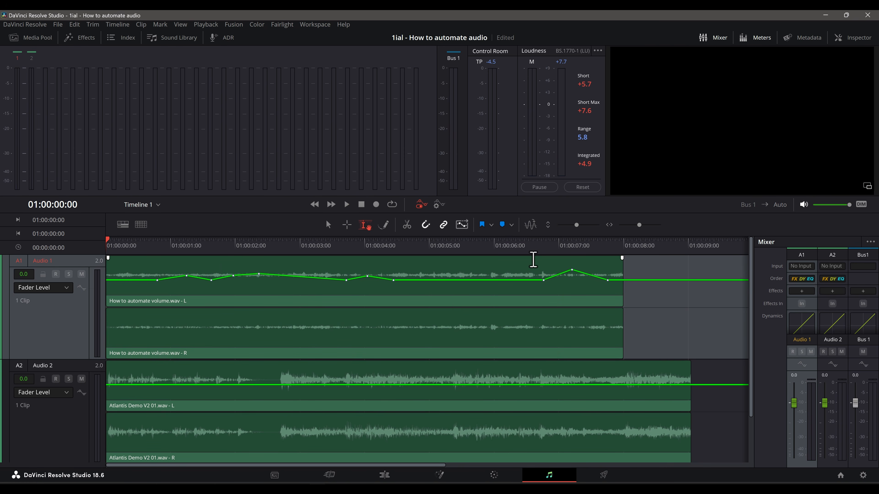
Step: Replay the raised Audio 1 section from 01:00:06:17 several times, and return the playhead to the timeline start
{"action": "left_click", "coordinate": [531, 264]}
{"action": "key", "text": "space"}
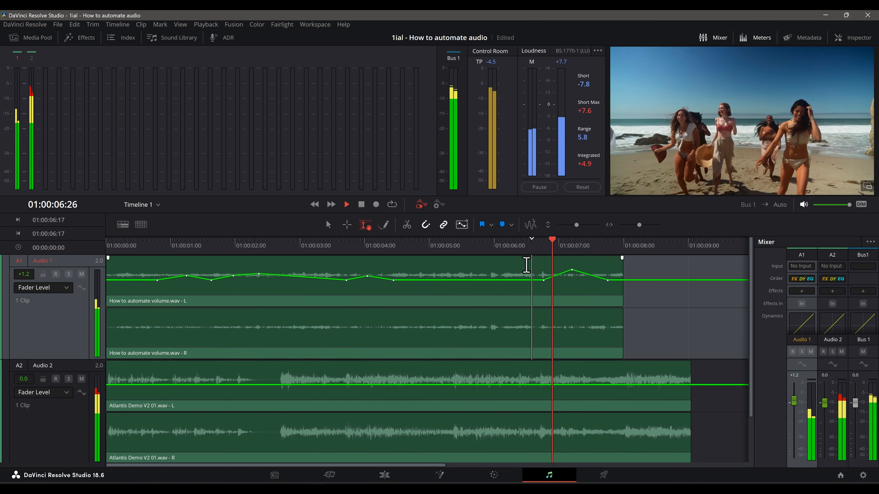
{"action": "key", "text": "space"}
{"action": "key", "text": "space"}
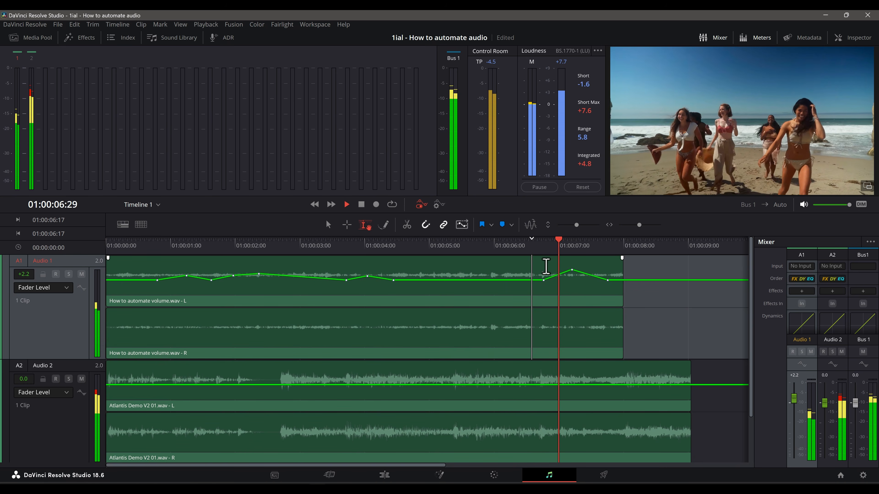
{"action": "key", "text": "space"}
{"action": "key", "text": "space"}
{"action": "key", "text": "space"}
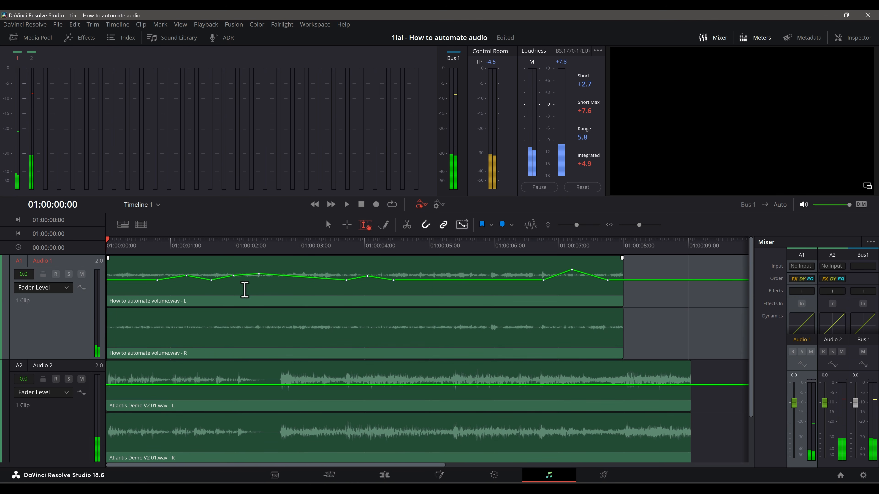
Step: Raise the Audio 1 Fader Level keyframe near 01:00:01:07 to a much higher peak and play it back
{"action": "left_click_drag", "start_coordinate": [189, 271], "coordinate": [188, 258]}
{"action": "key", "text": "space"}
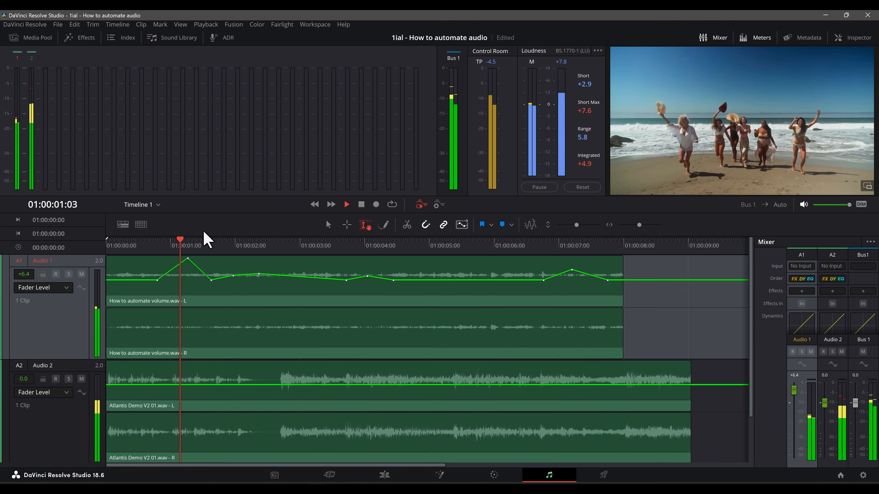
{"action": "key", "text": "space"}
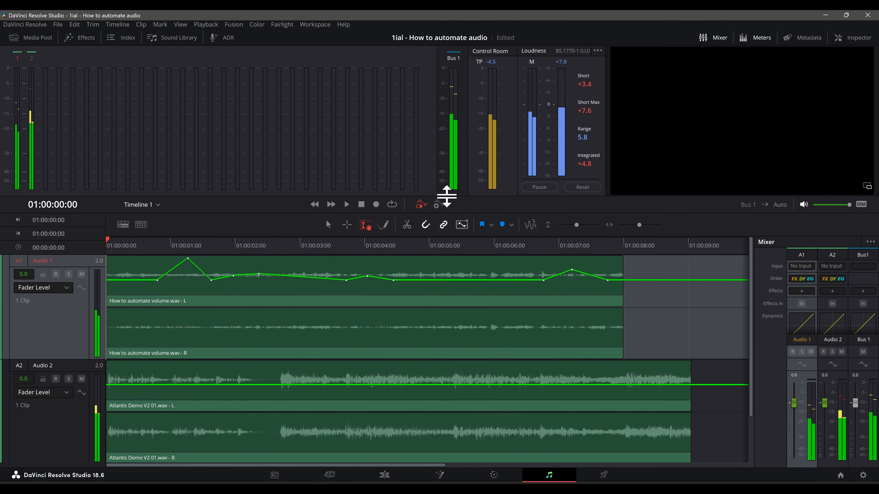
Step: Compare playback from the timeline start with automation turned off and on, and leave automation on
{"action": "left_click", "coordinate": [421, 205]}
{"action": "key", "text": "space"}
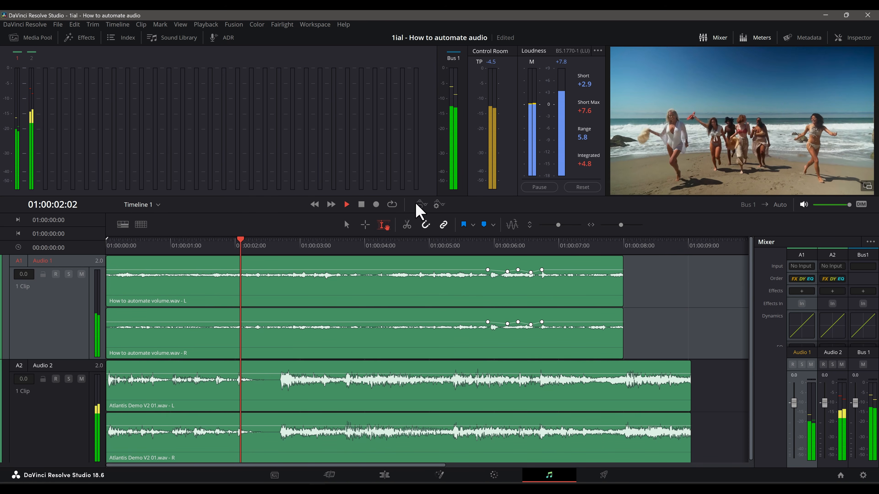
{"action": "key", "text": "space"}
{"action": "left_click", "coordinate": [421, 204]}
{"action": "key", "text": "space"}
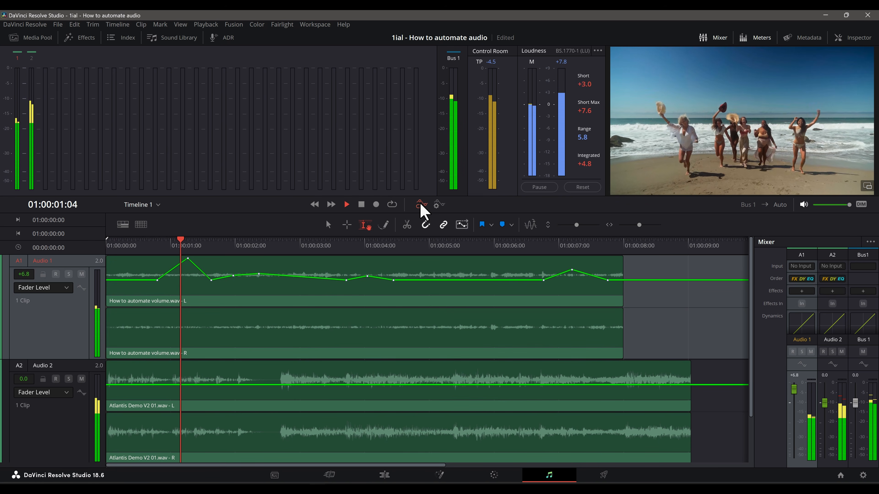
{"action": "key", "text": "space"}
{"action": "left_click", "coordinate": [421, 205]}
{"action": "key", "text": "space"}
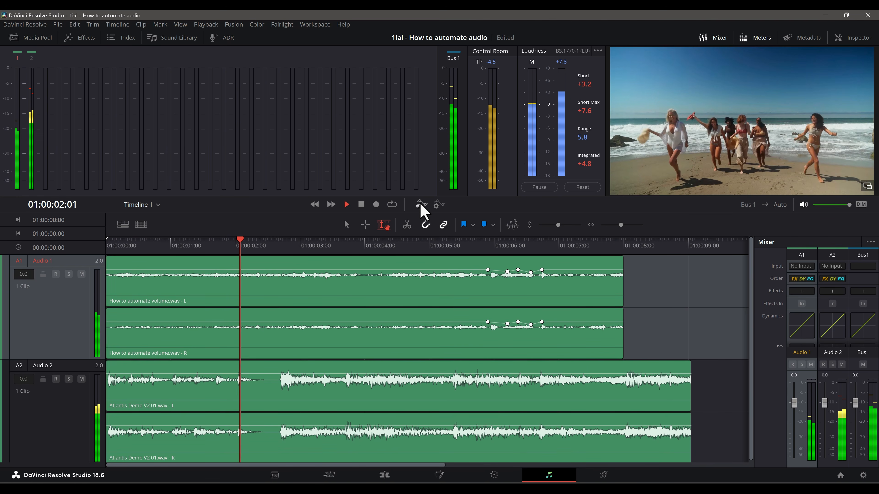
{"action": "key", "text": "space"}
{"action": "left_click", "coordinate": [421, 205]}
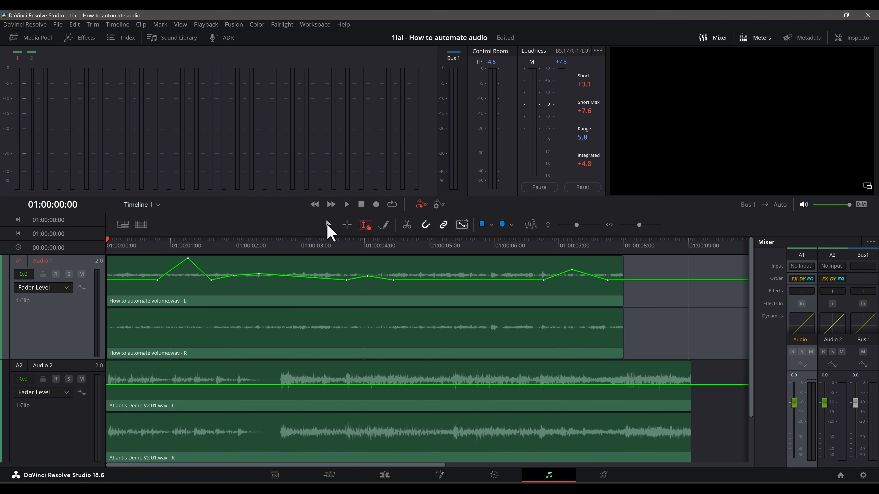
Step: Switch to the selection tool, move the Audio 1 clip about half a second later with its automation, and return it to the timeline start
{"action": "left_click", "coordinate": [328, 225]}
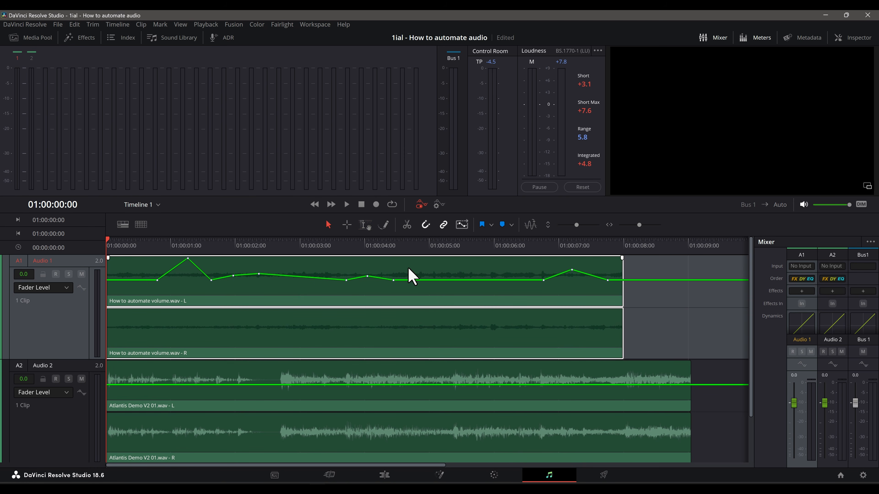
{"action": "left_click_drag", "start_coordinate": [421, 279], "coordinate": [457, 279]}
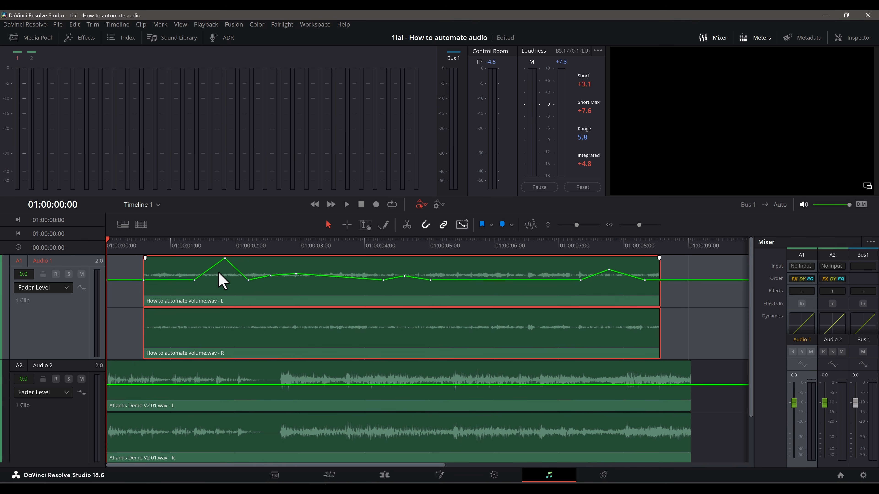
{"action": "mouse_move", "coordinate": [356, 273]}
{"action": "left_mouse_down"}
{"action": "mouse_move", "coordinate": [416, 275]}
{"action": "mouse_move", "coordinate": [339, 269]}
{"action": "left_mouse_up"}
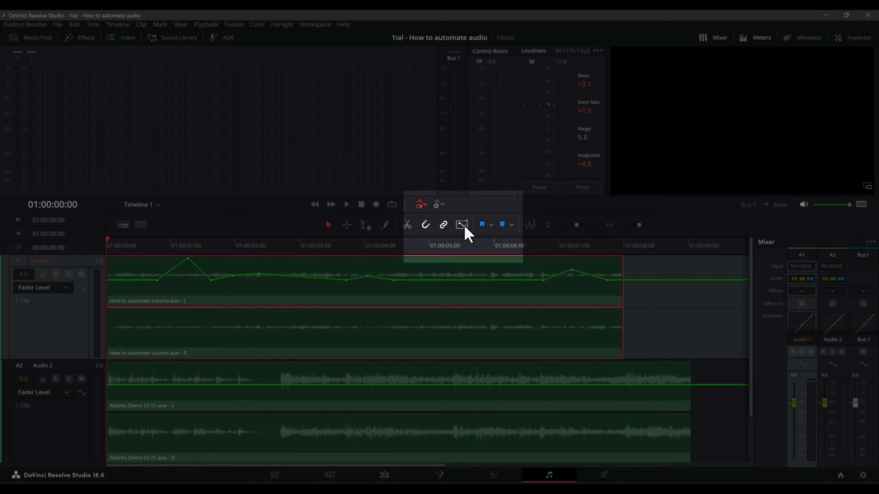
{"action": "left_click", "coordinate": [462, 225]}
{"action": "mouse_move", "coordinate": [418, 275]}
{"action": "left_mouse_down"}
{"action": "mouse_move", "coordinate": [464, 275]}
{"action": "mouse_move", "coordinate": [417, 280]}
{"action": "left_mouse_up"}
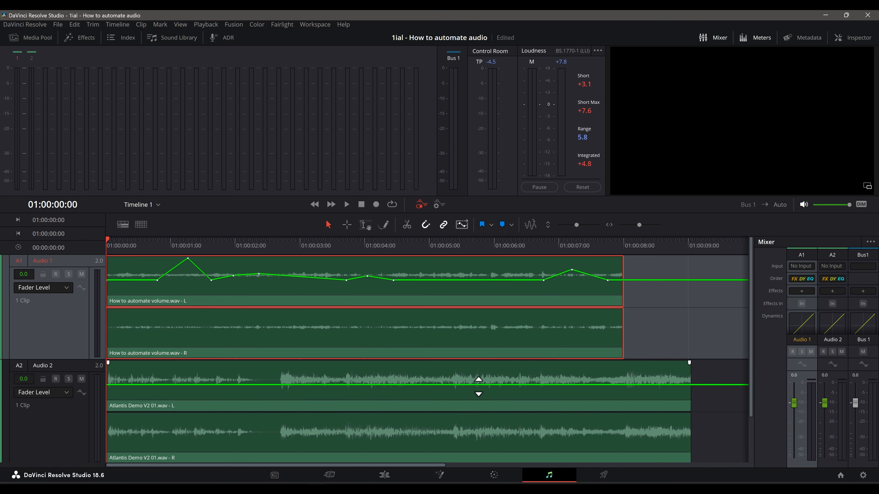
Step: Add two keyframes to the Audio 2 Fader Level curve after 01:00:05:14 and lower the second one to duck the rest of the track
{"action": "left_click", "coordinate": [458, 385], "text": "alt"}
{"action": "left_click", "coordinate": [471, 385]}
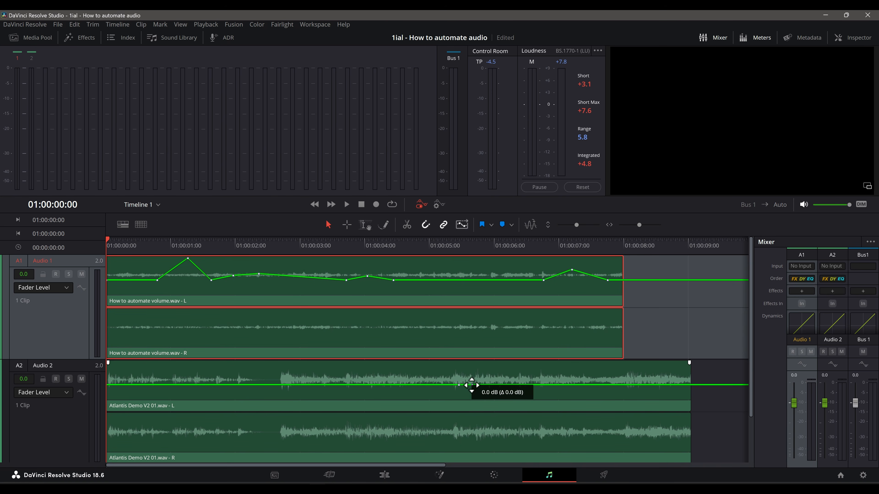
{"action": "left_click_drag", "start_coordinate": [471, 385], "coordinate": [478, 401]}
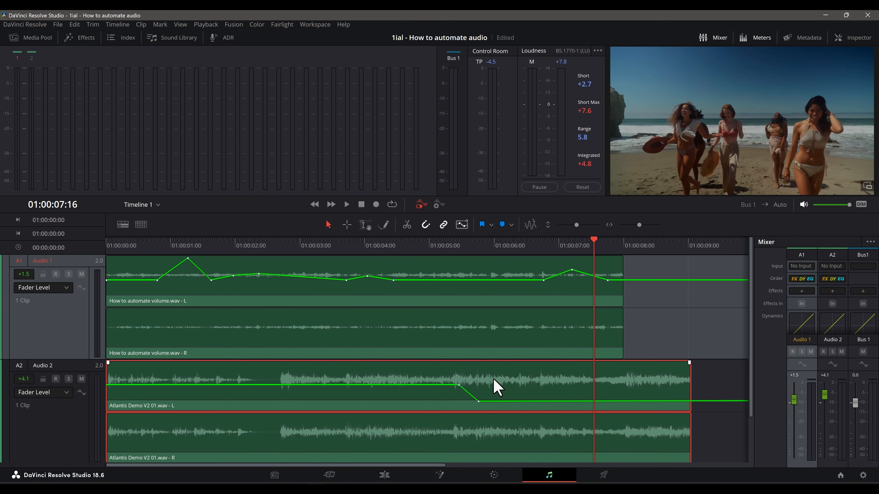
Step: Move the Audio 2 clip about half a second later with its automation, and undo the move
{"action": "left_click_drag", "start_coordinate": [497, 388], "coordinate": [532, 387]}
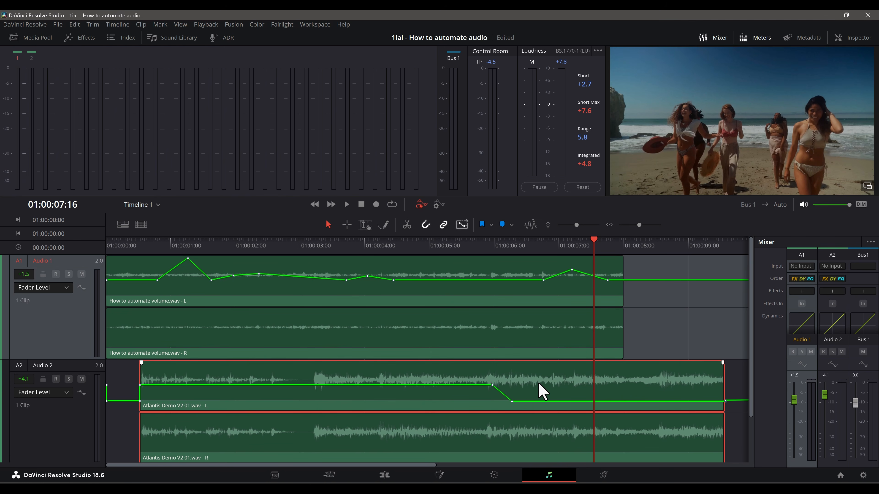
{"action": "key", "text": "ctrl+z"}
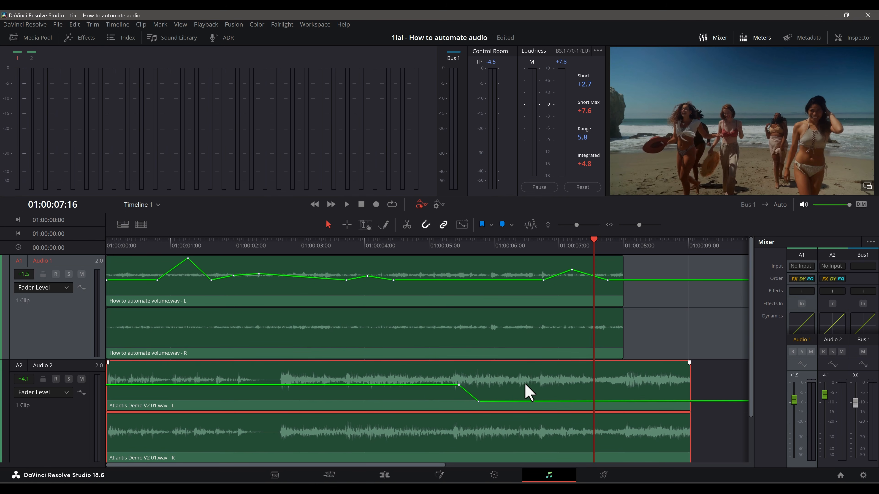
Step: Trim the opening of the Audio 2 clip and refit it from the timeline start to the end of the Audio 1 clip
{"action": "left_click_drag", "start_coordinate": [108, 385], "coordinate": [228, 386]}
{"action": "left_click_drag", "start_coordinate": [583, 379], "coordinate": [641, 388]}
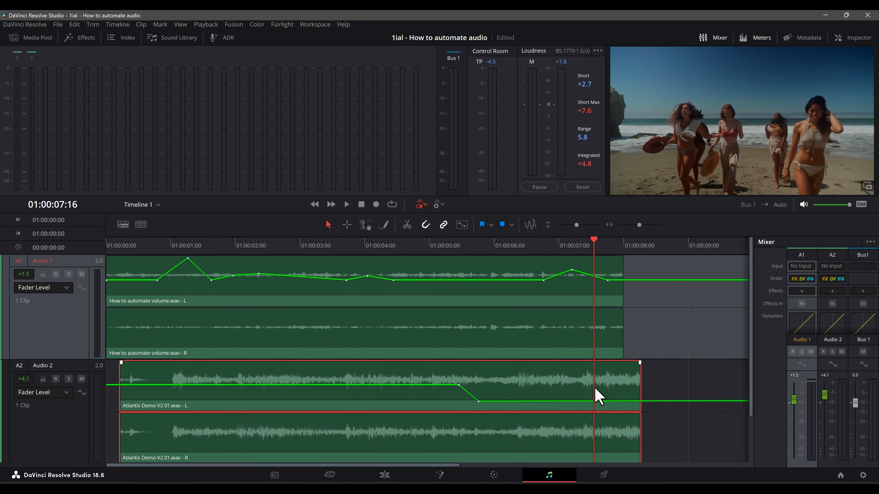
{"action": "left_click_drag", "start_coordinate": [558, 383], "coordinate": [521, 390]}
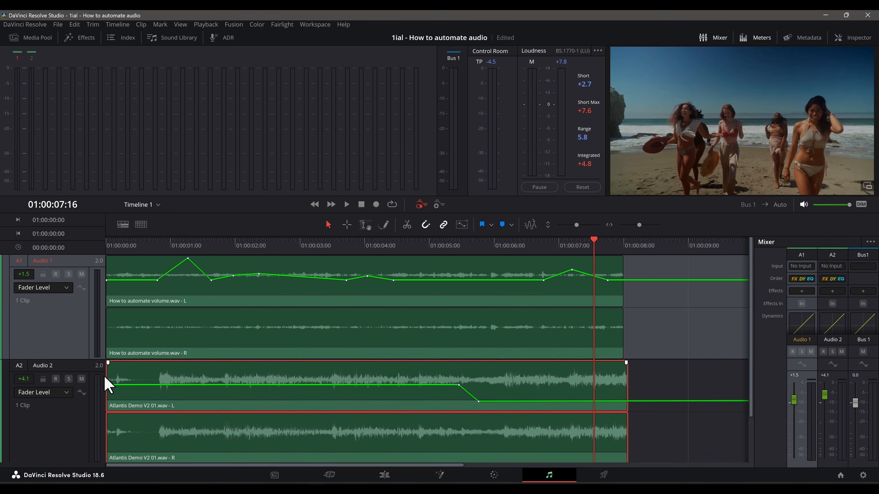
{"action": "left_click_drag", "start_coordinate": [107, 385], "coordinate": [158, 392]}
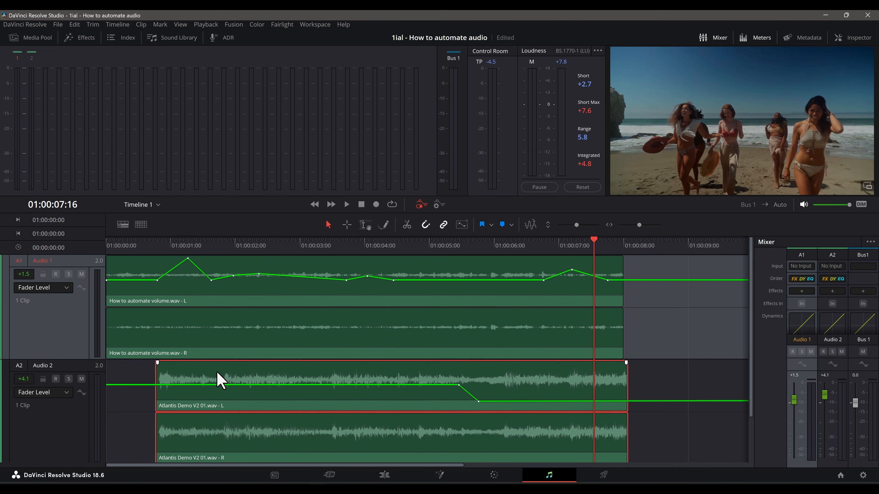
{"action": "key", "text": "ctrl+z"}
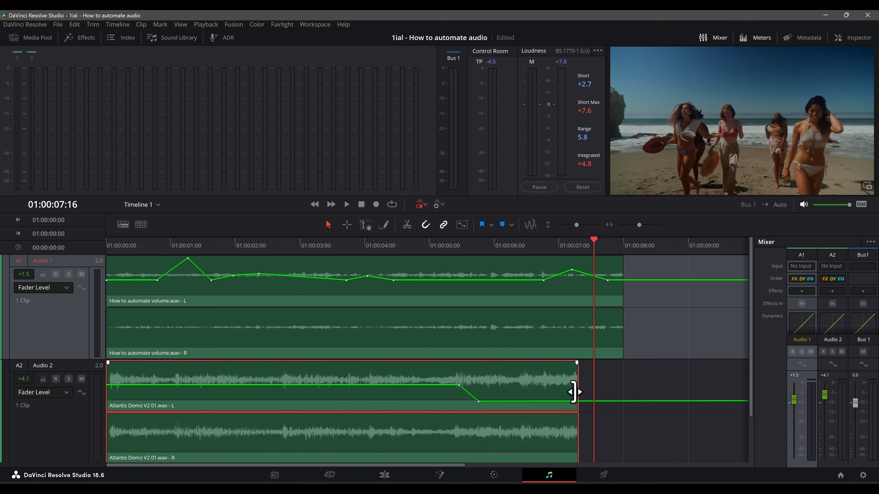
{"action": "left_click_drag", "start_coordinate": [574, 392], "coordinate": [622, 392]}
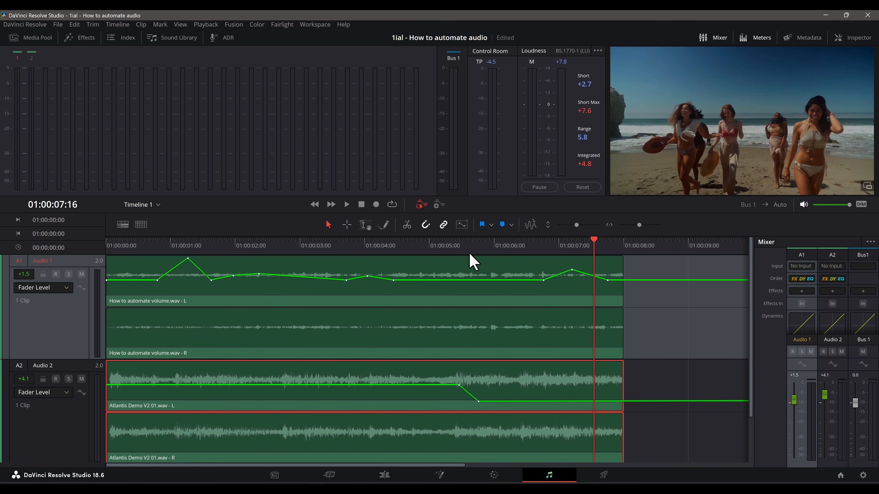
Step: Play the mix from the timeline start with the refitted Audio 2 clip
{"action": "key", "text": "Home"}
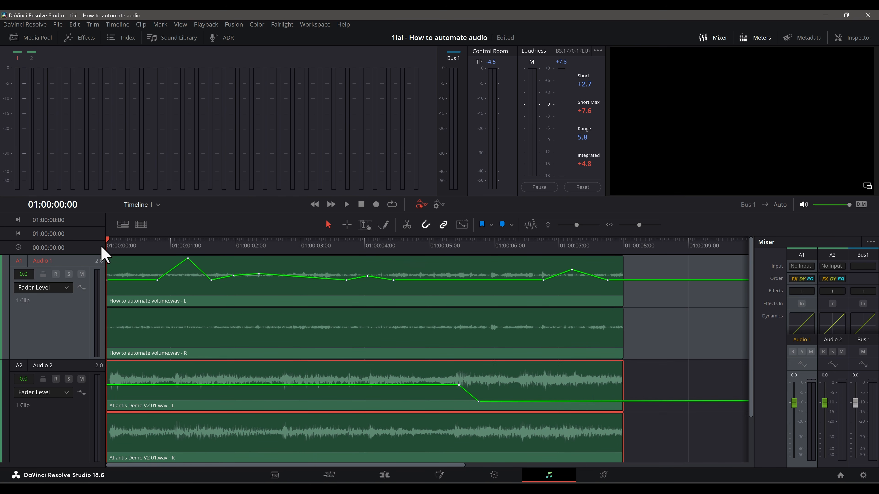
{"action": "key", "text": "space"}
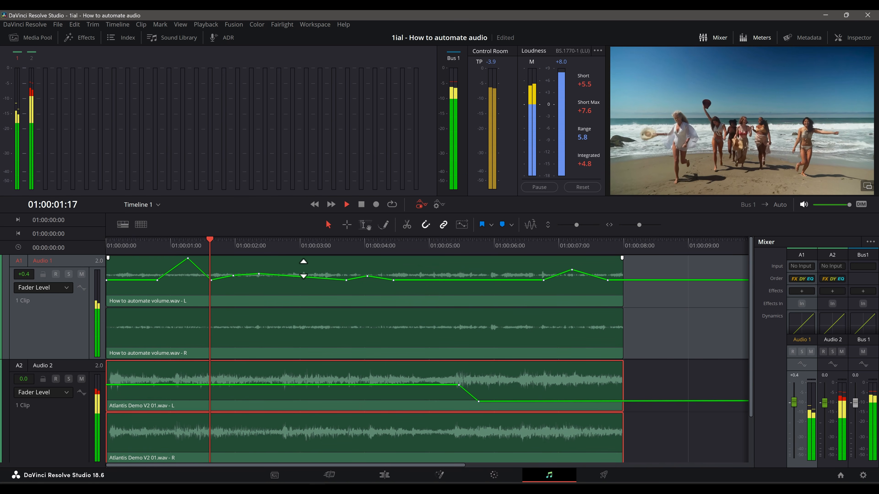